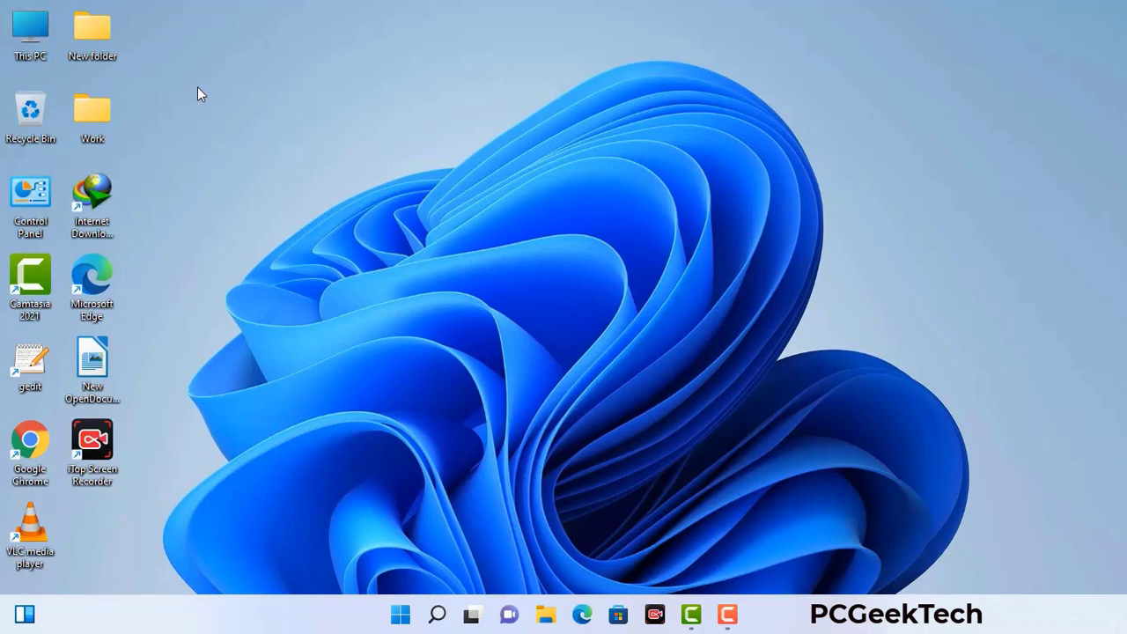
Step: Run msconfig from the Win+R dialog to open System Configuration
key("super+r")
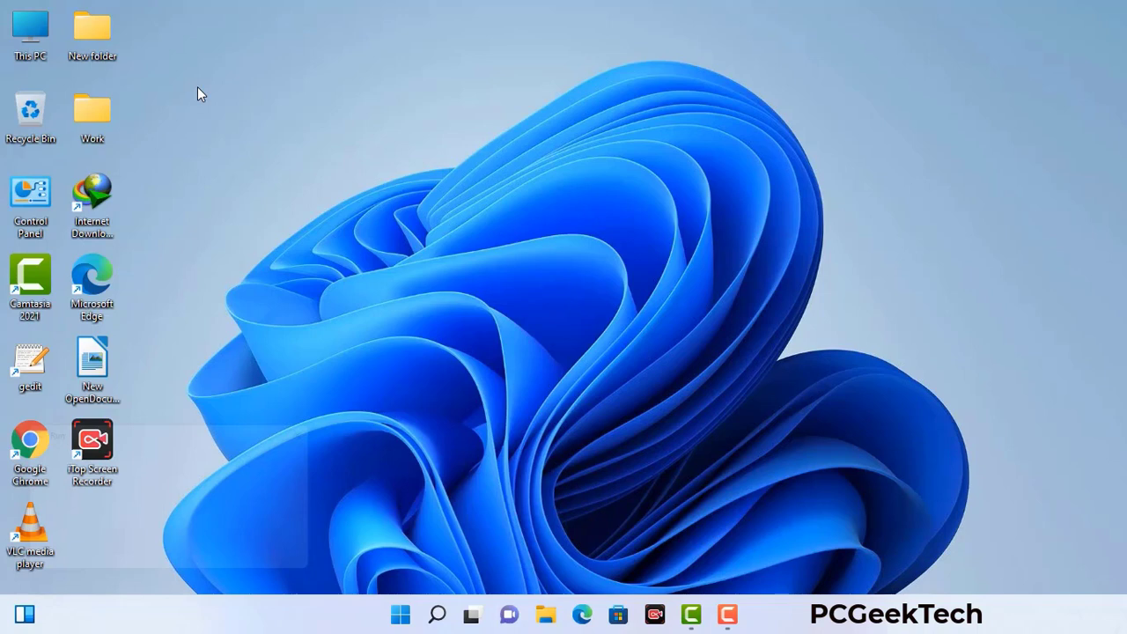
left_click_drag(193, 428, 497, 139)
left_click(448, 221)
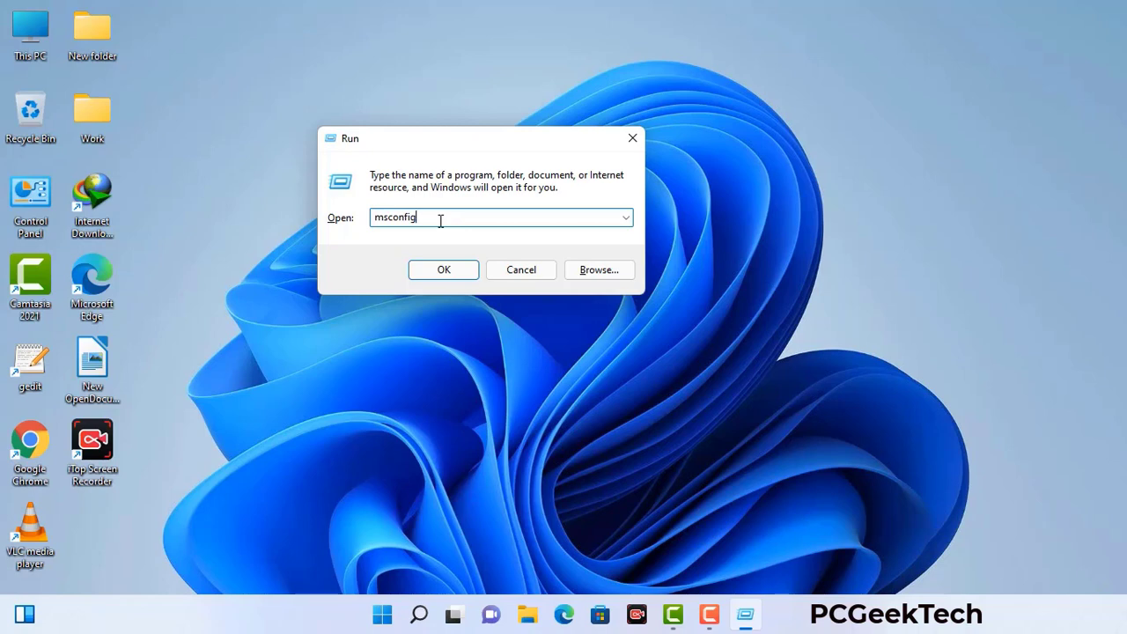
left_click(435, 274)
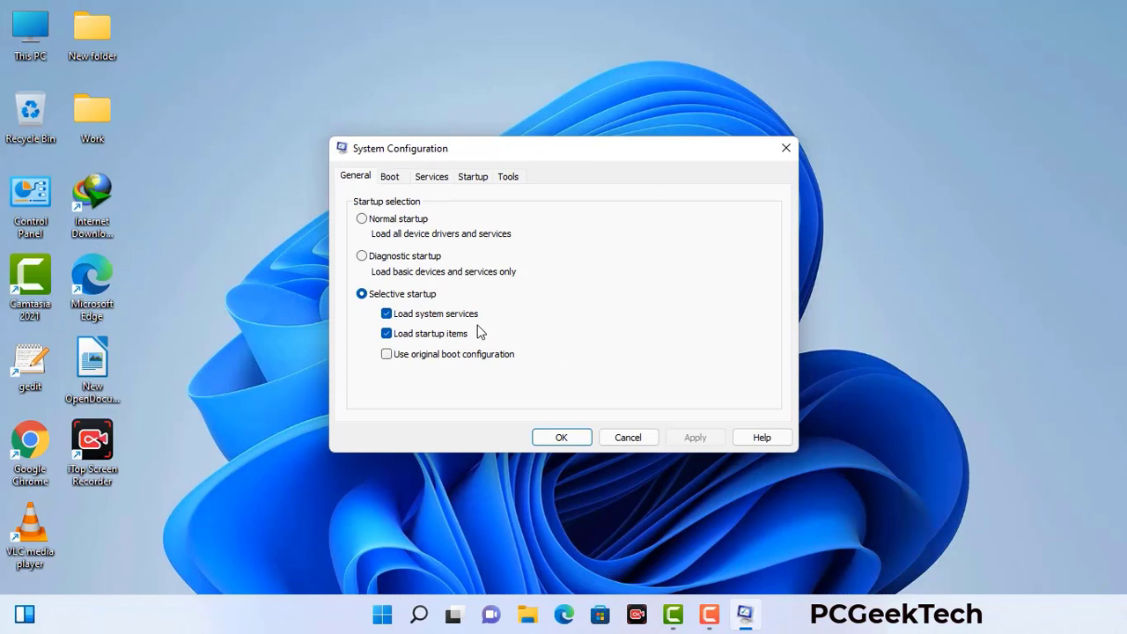
Step: On the Boot tab, enable Safe boot with the Network option and apply it
left_click(392, 179)
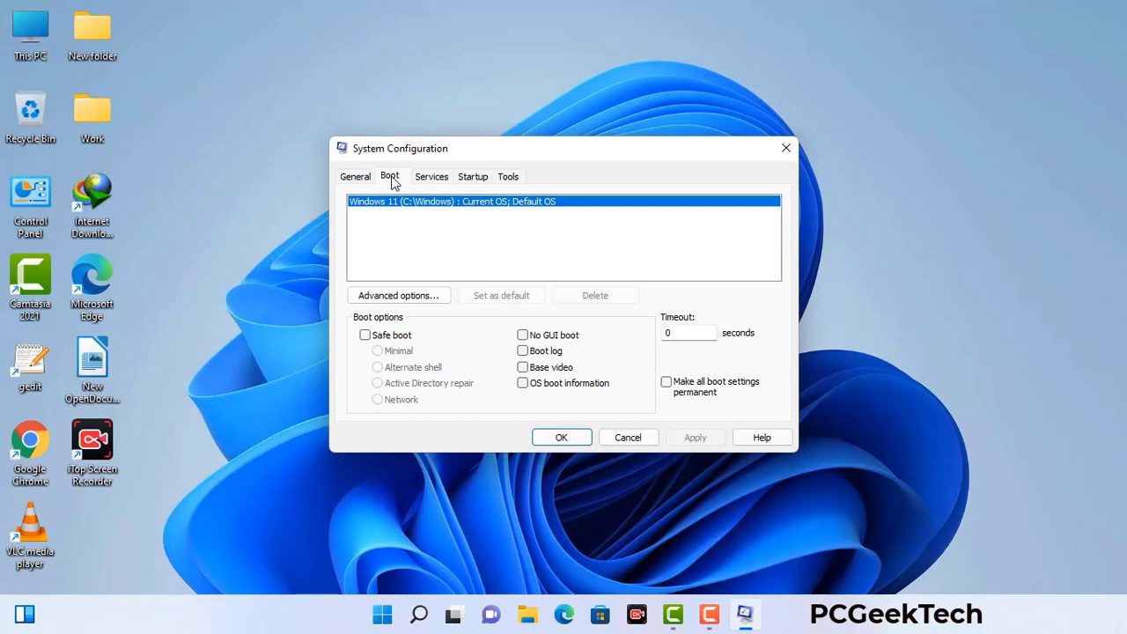
left_click(365, 336)
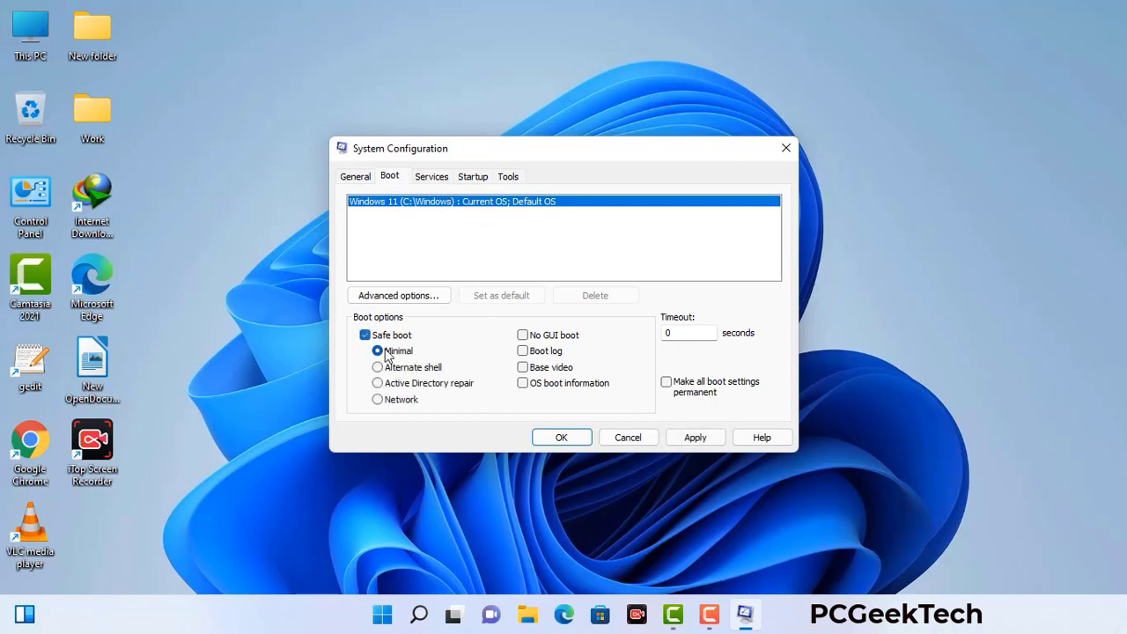
left_click(401, 403)
left_click(695, 438)
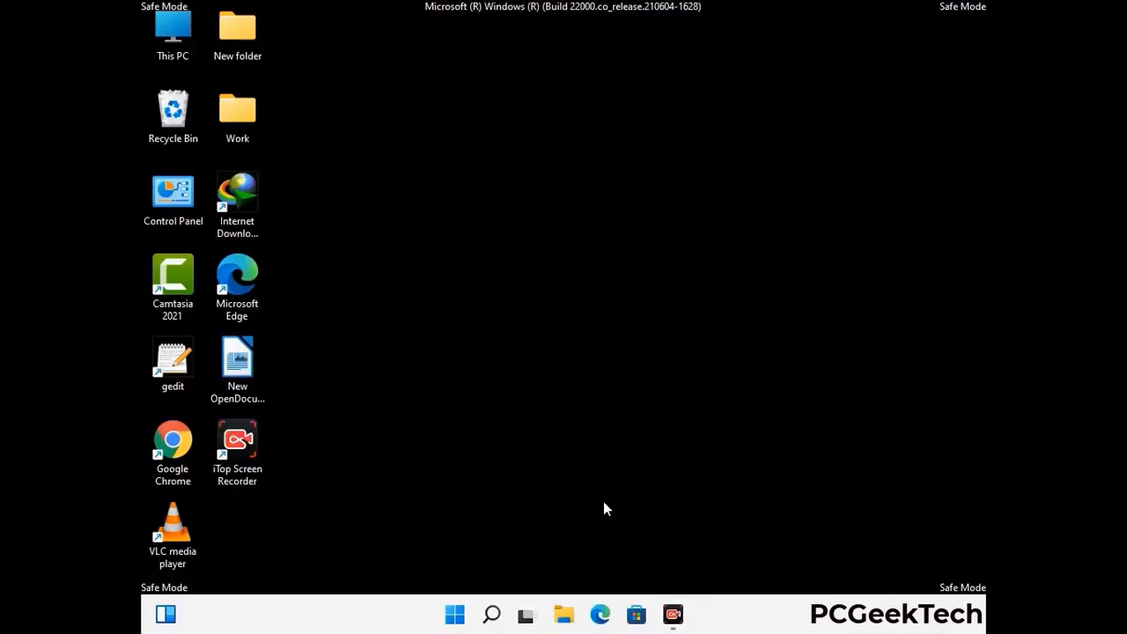
Step: Open Control Panel from its desktop icon to show All Control Panel Items
double_click(174, 209)
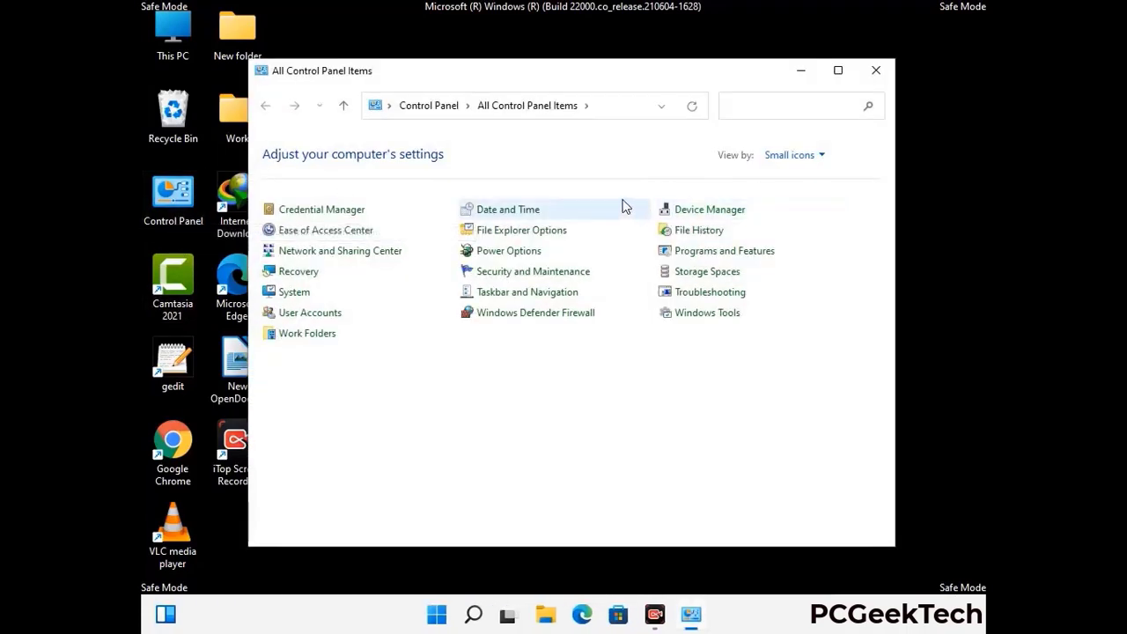
Step: Turn on Show hidden files, folders, and drives in File Explorer Options, then close Control Panel
left_click(544, 238)
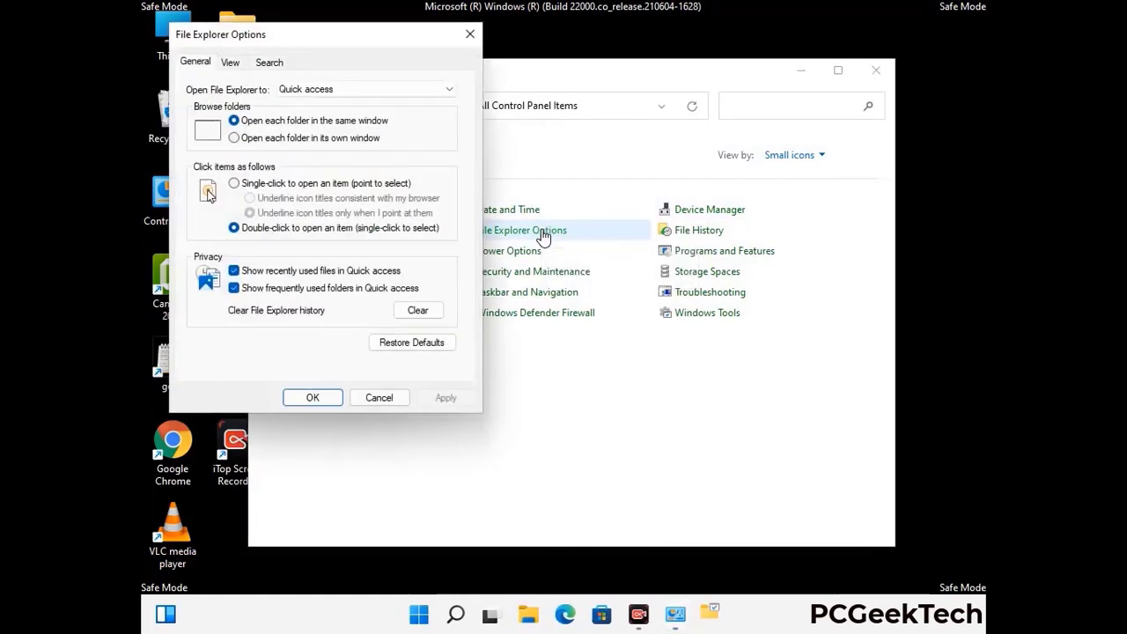
left_click(232, 64)
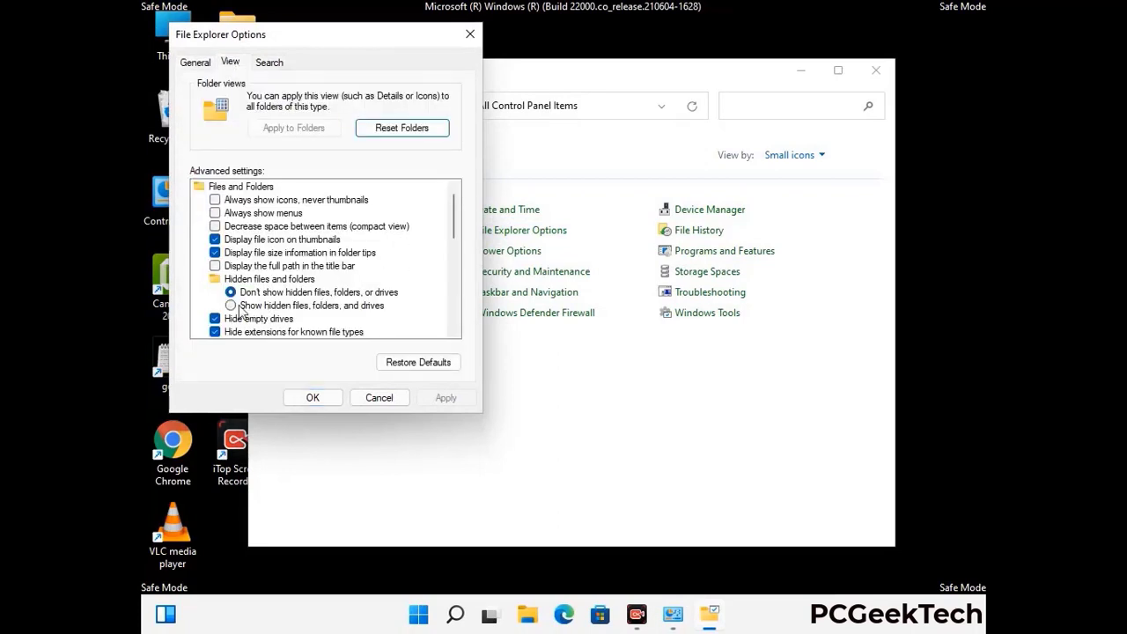
left_click(231, 306)
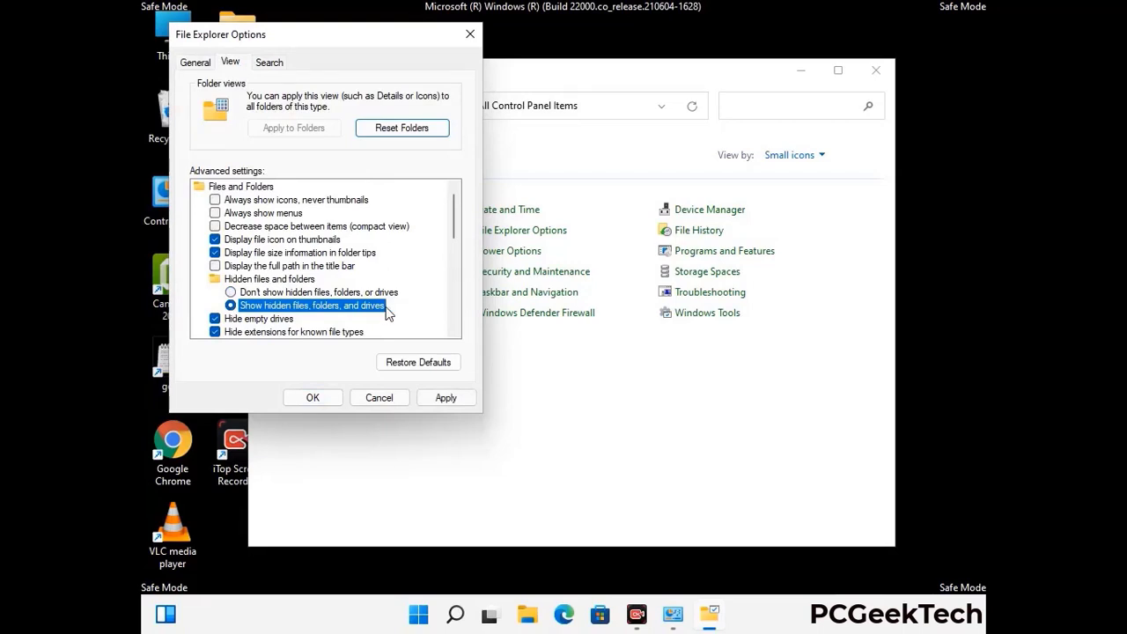
left_click(444, 397)
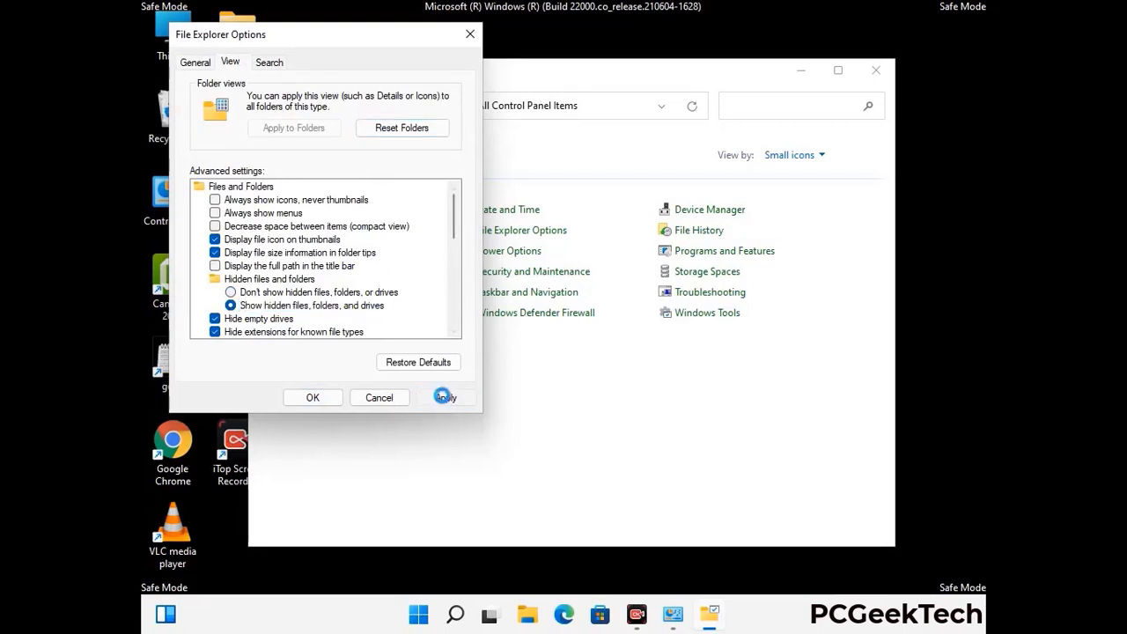
left_click(296, 400)
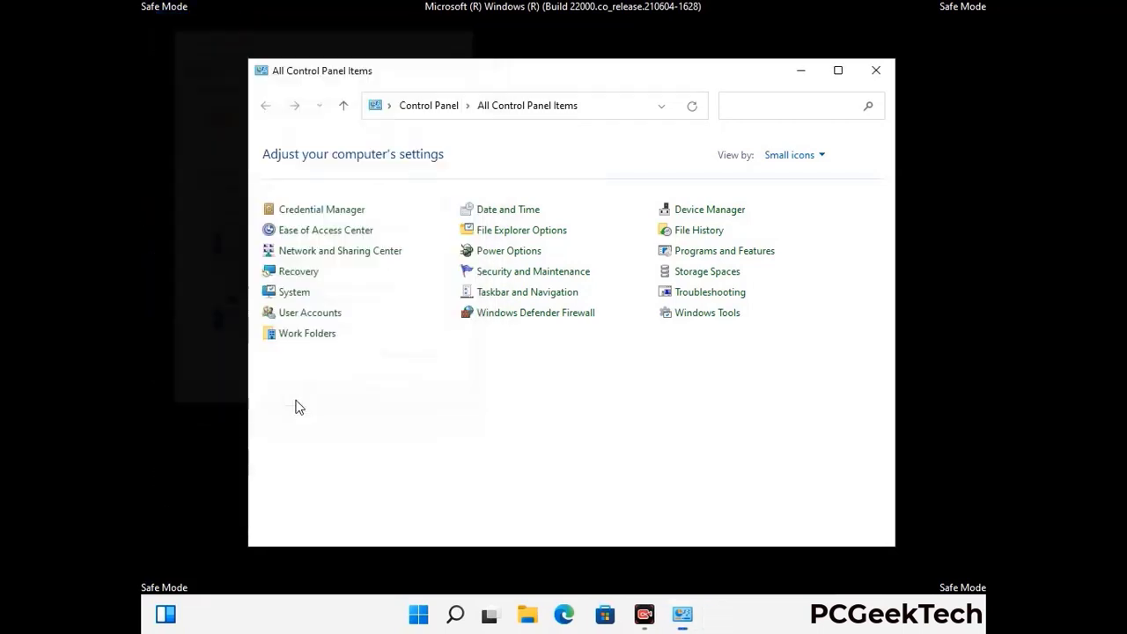
left_click(871, 77)
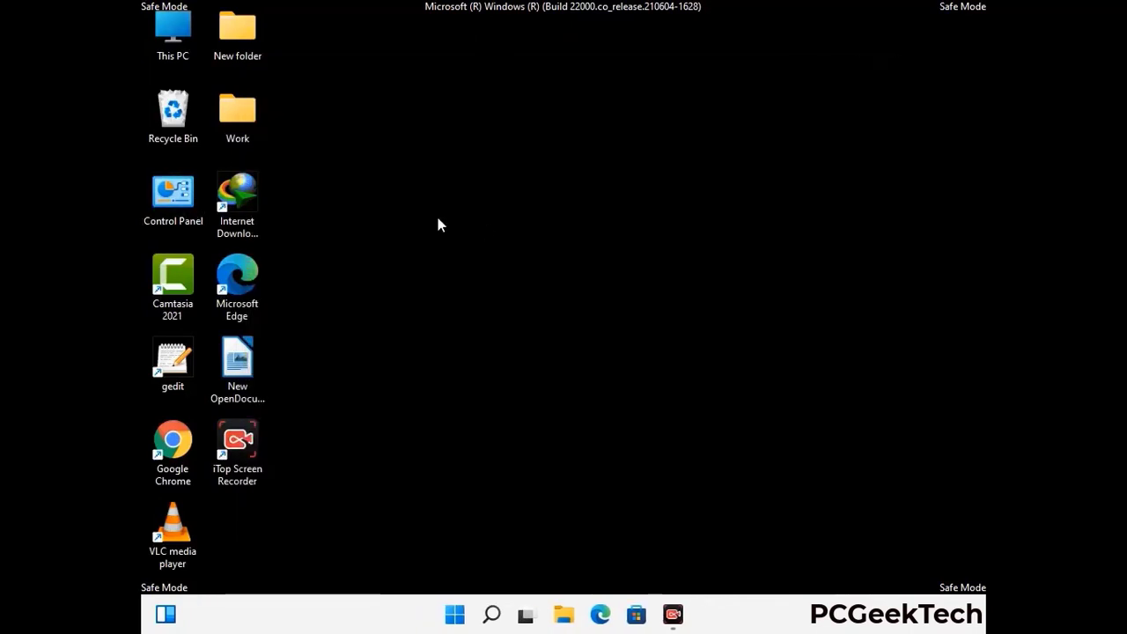
Step: Browse from This PC to C:\Windows\System32\drivers\etc and select the hosts file
double_click(167, 55)
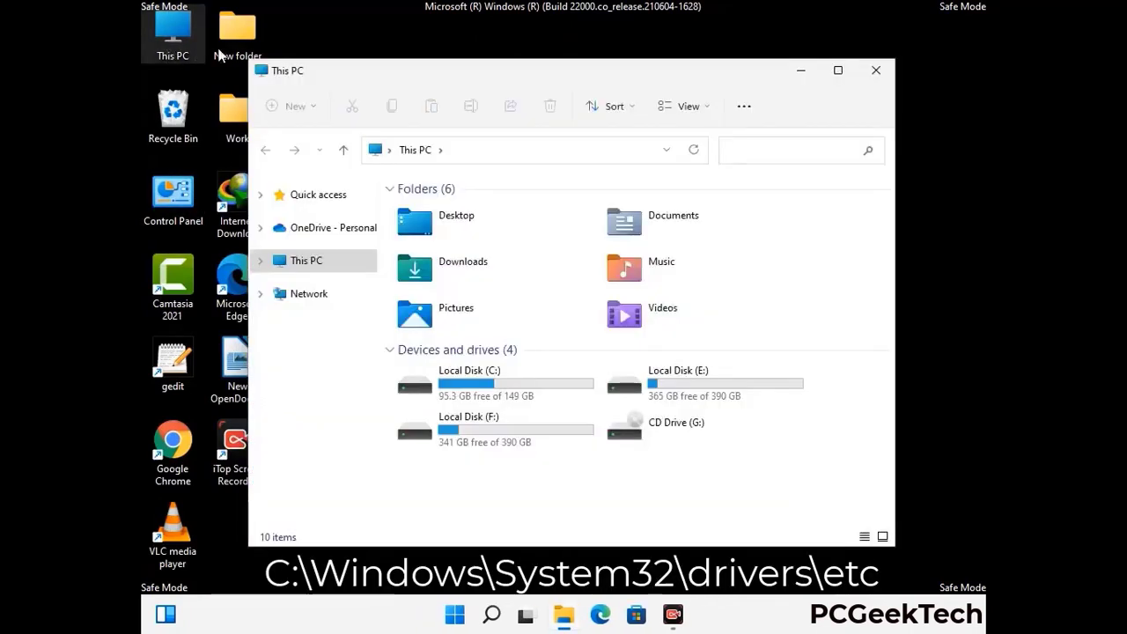
double_click(493, 386)
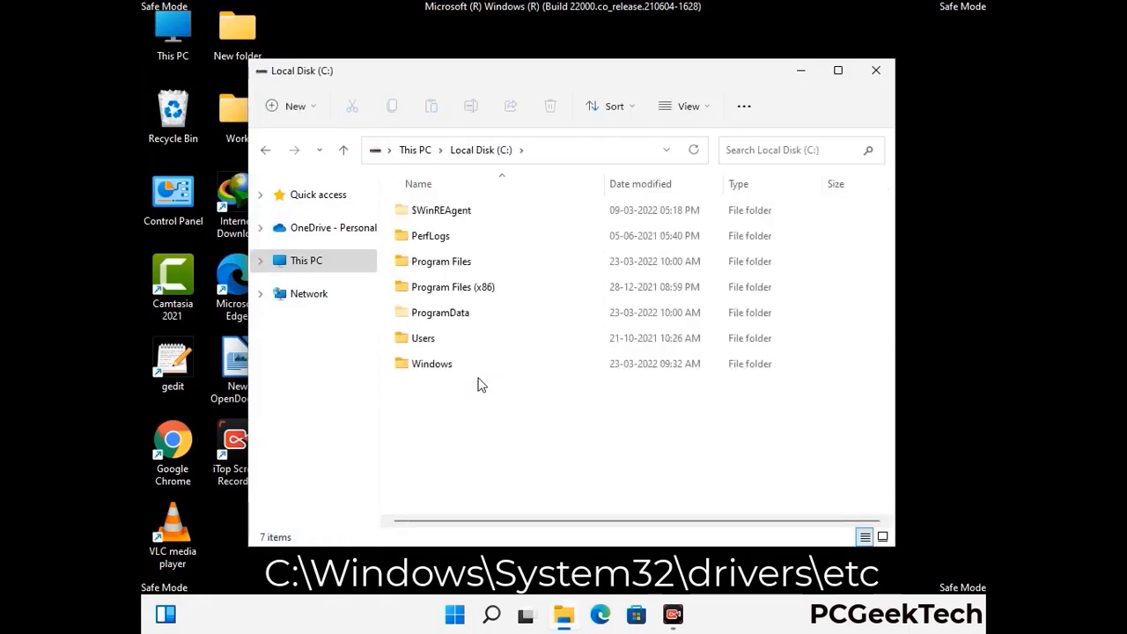
double_click(422, 371)
scroll(568, 373, "down", 5)
scroll(557, 381, "down", 12)
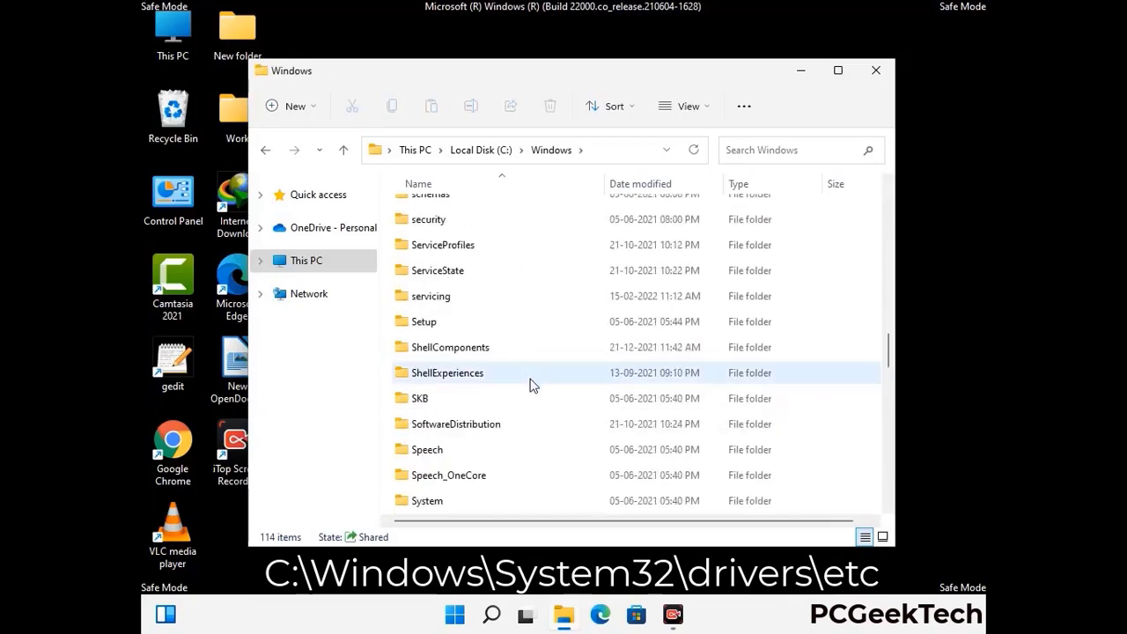
scroll(531, 385, "down", 2)
double_click(430, 372)
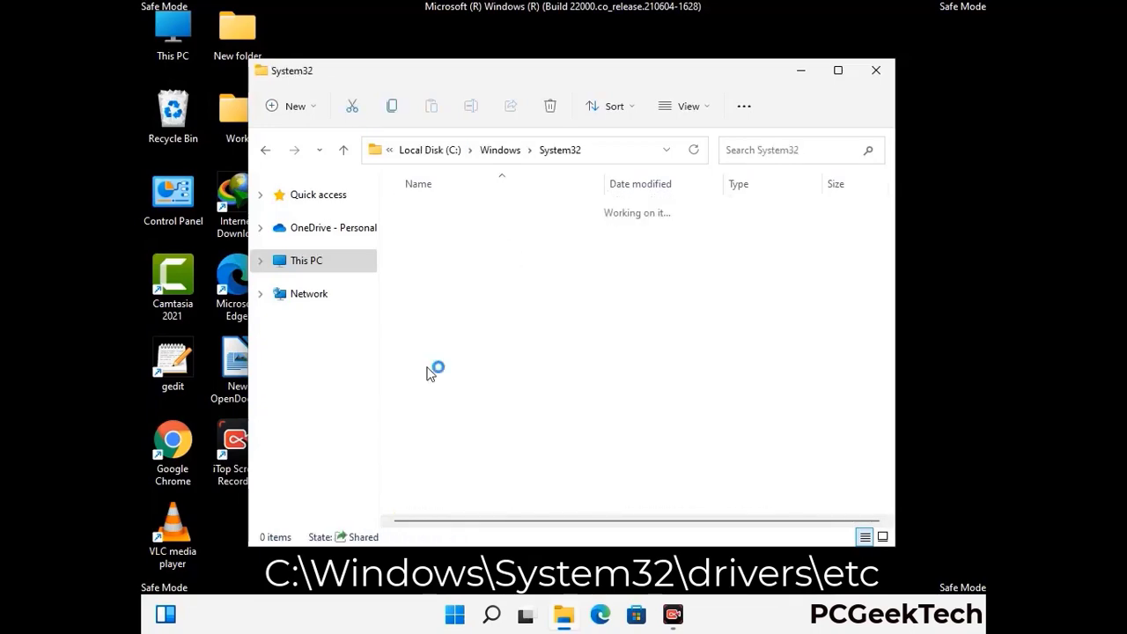
scroll(482, 380, "down", 4)
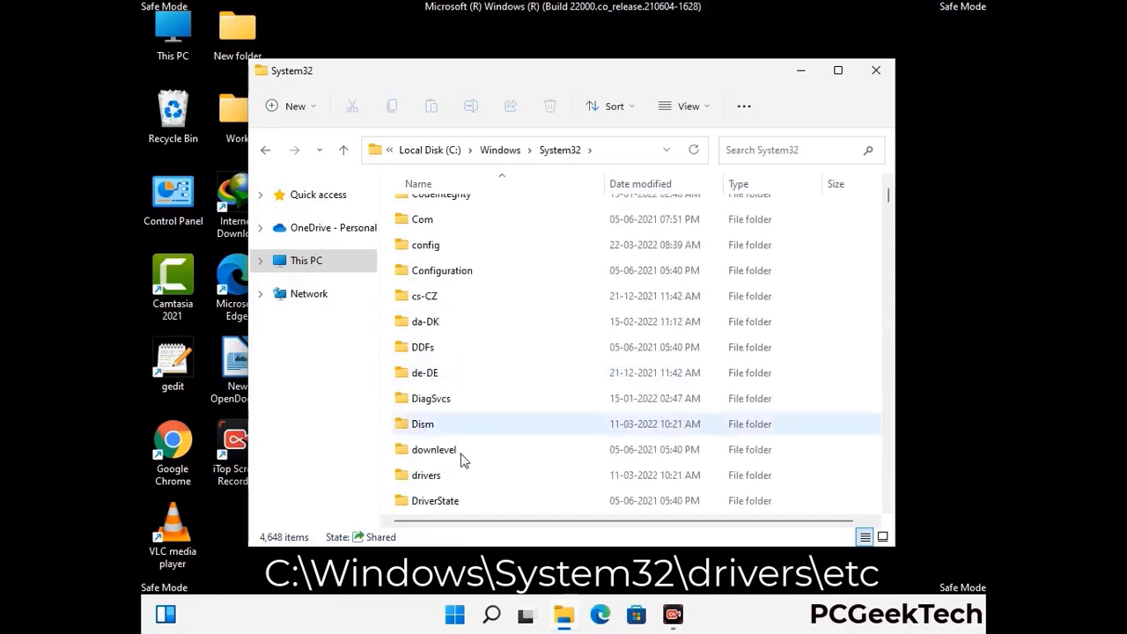
double_click(433, 480)
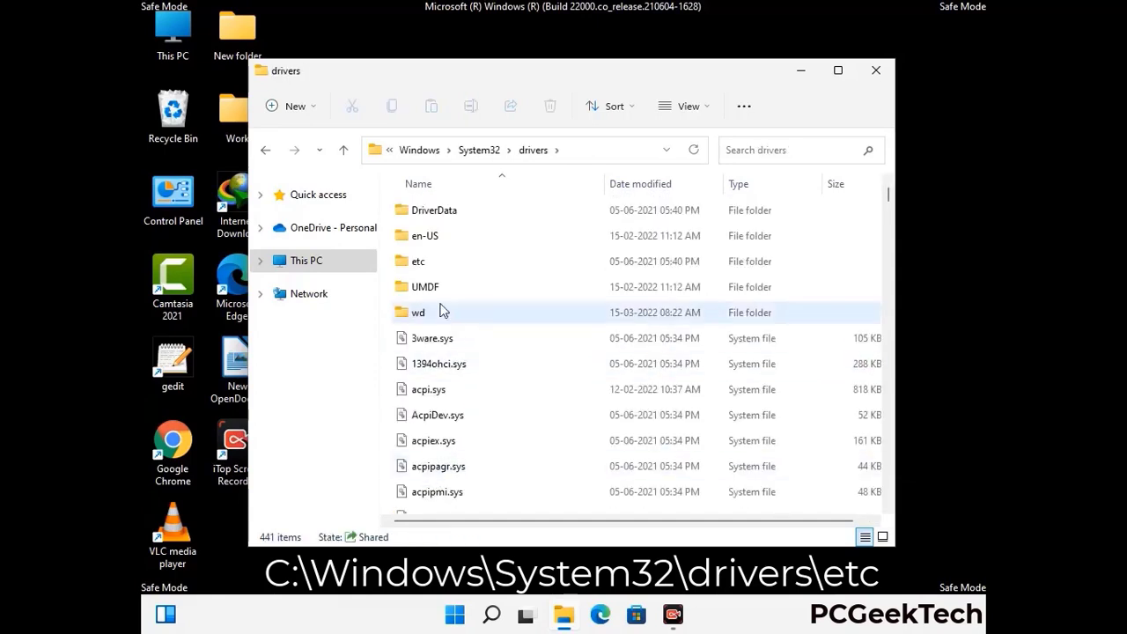
double_click(419, 263)
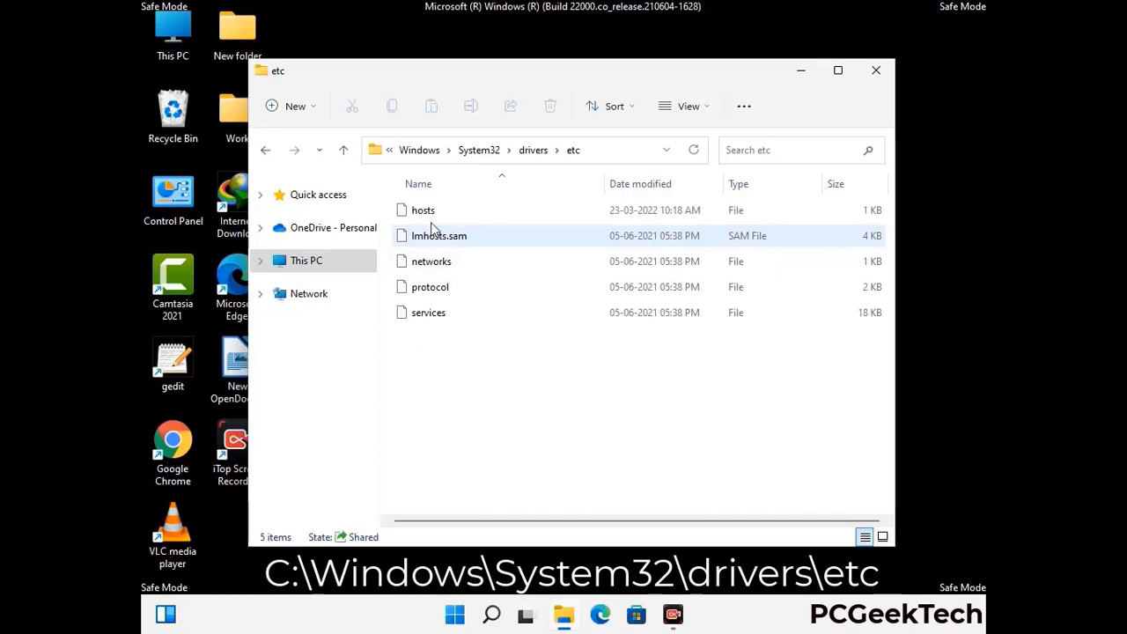
left_click(432, 216)
Step: Open the hosts file in Notepad
double_click(433, 216)
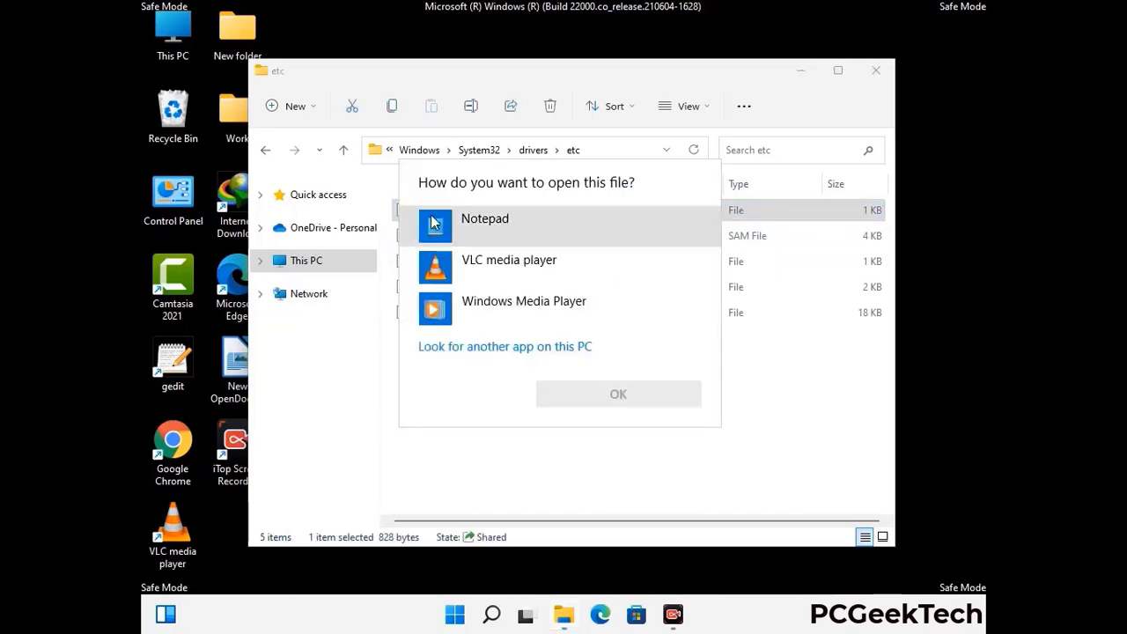
left_click(509, 225)
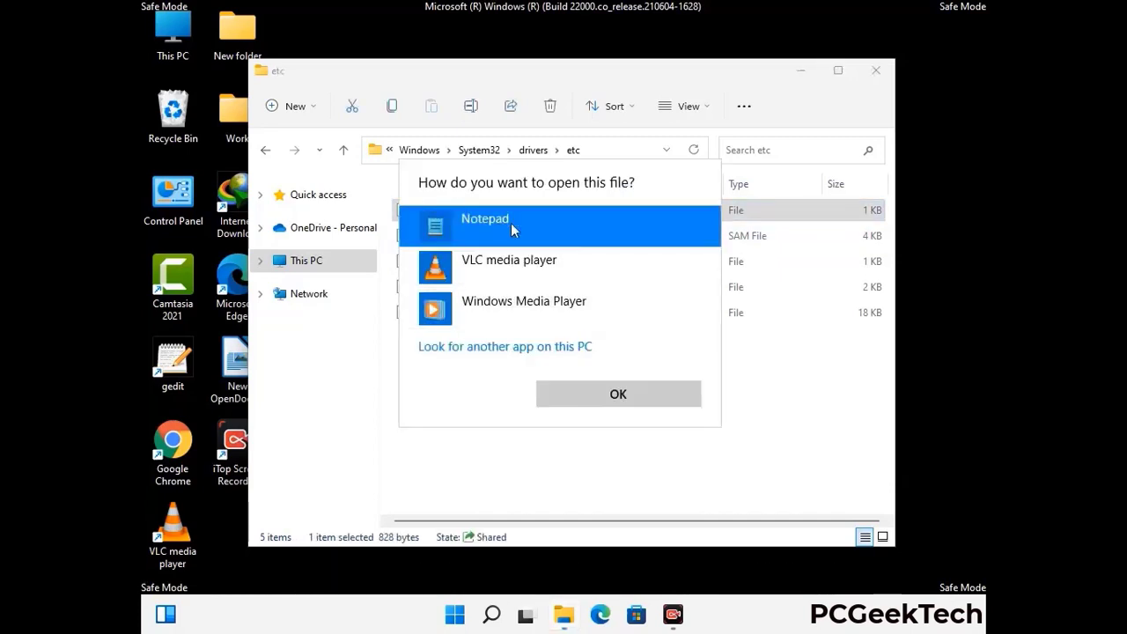
left_click(618, 395)
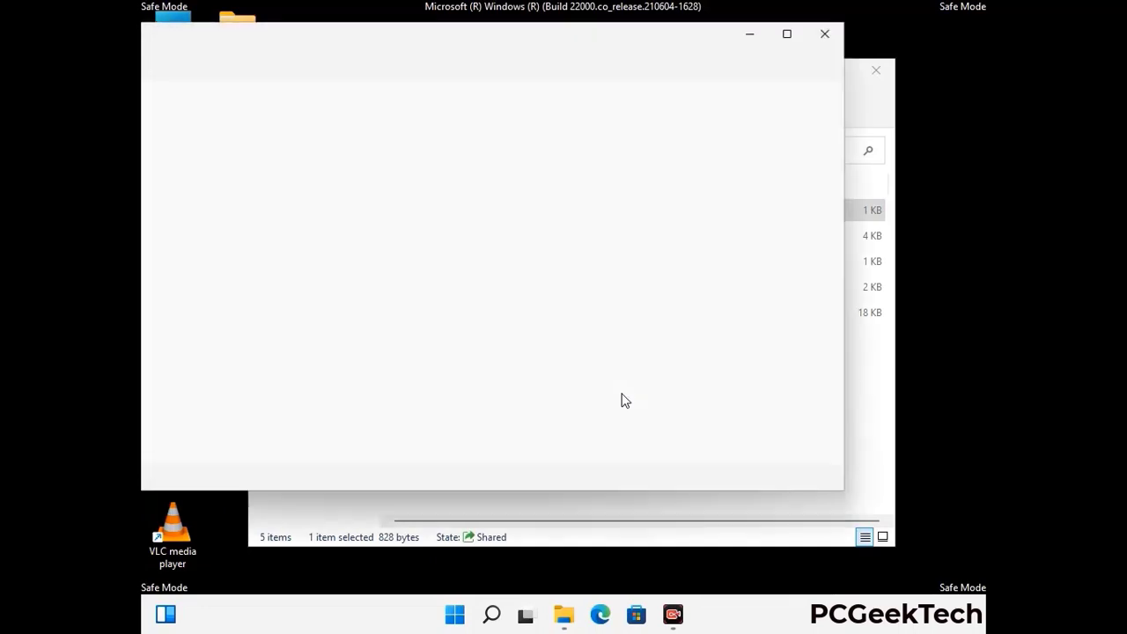
left_click_drag(488, 51, 588, 50)
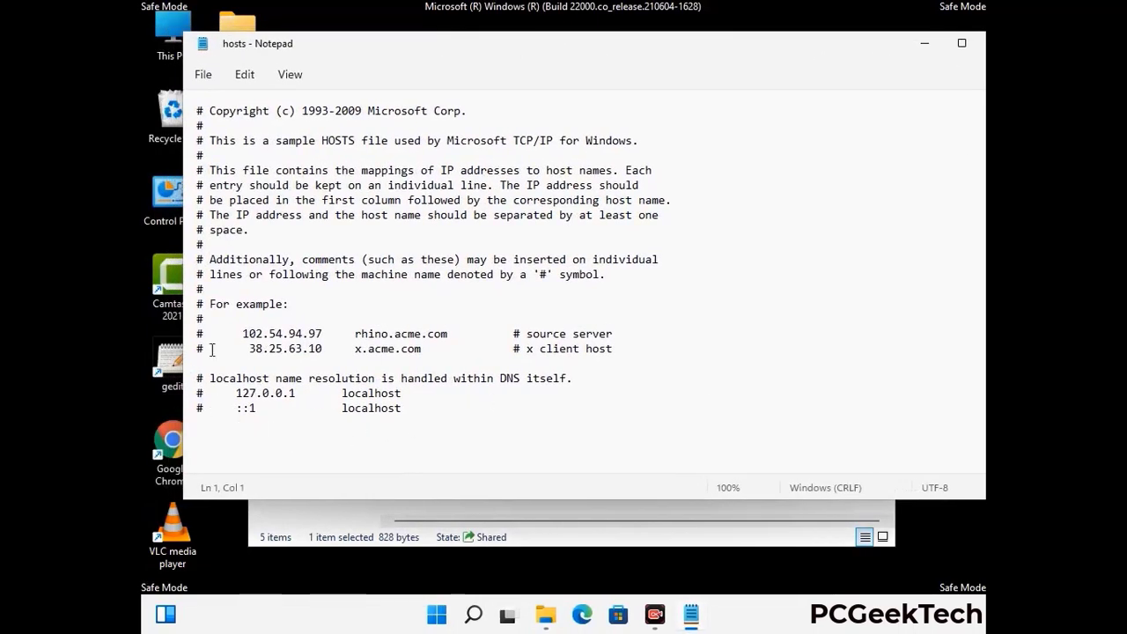
Step: Add an empty line after the last localhost entry and save the hosts file
left_click(422, 414)
key("Return")
scroll(412, 258, "down", 1)
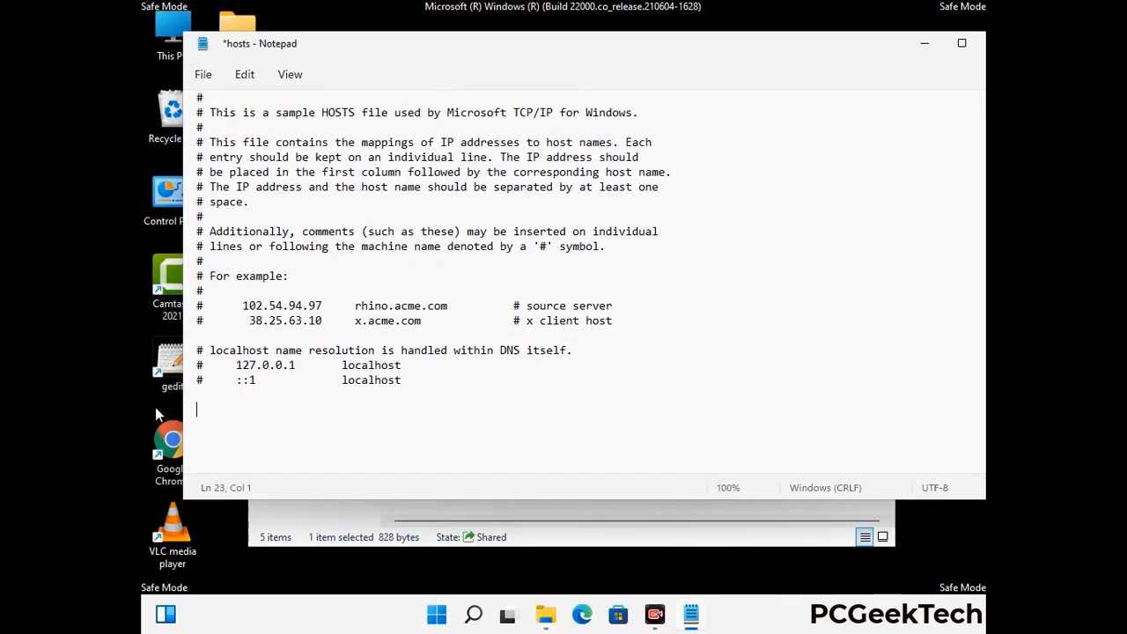
left_click(203, 75)
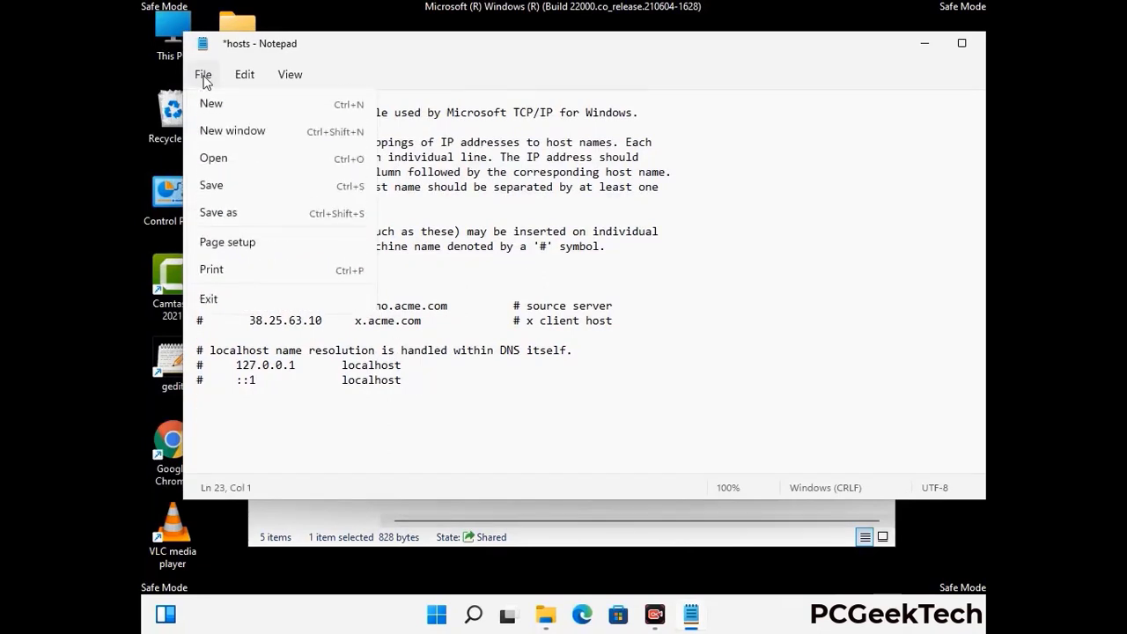
left_click(213, 186)
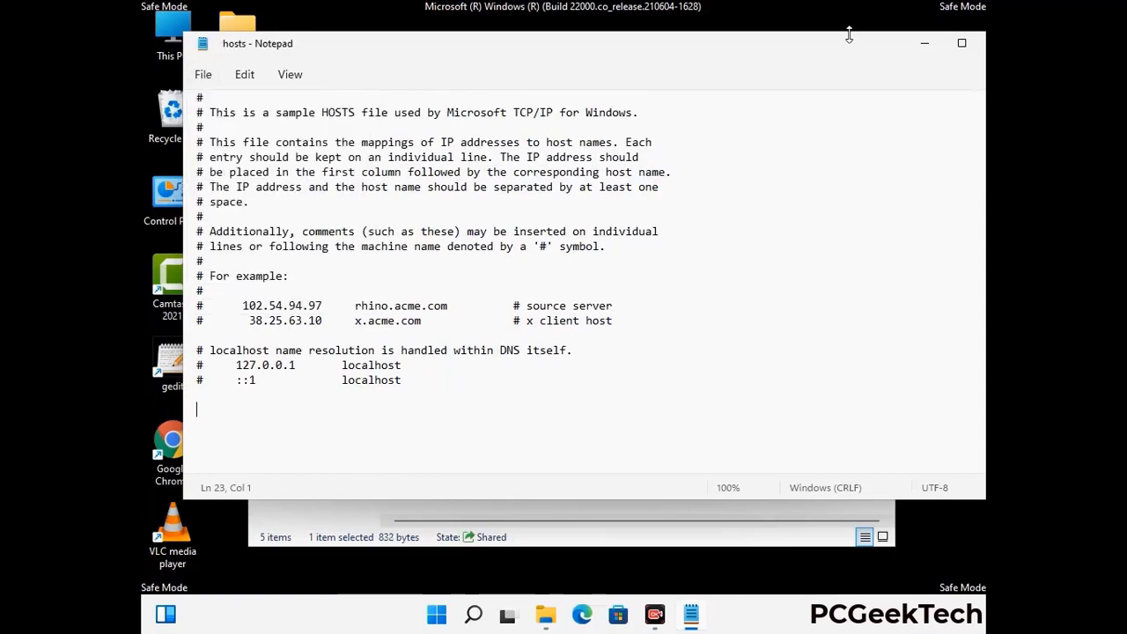
Step: Close Notepad and the etc folder window
left_click_drag(849, 50, 720, 52)
left_click(868, 45)
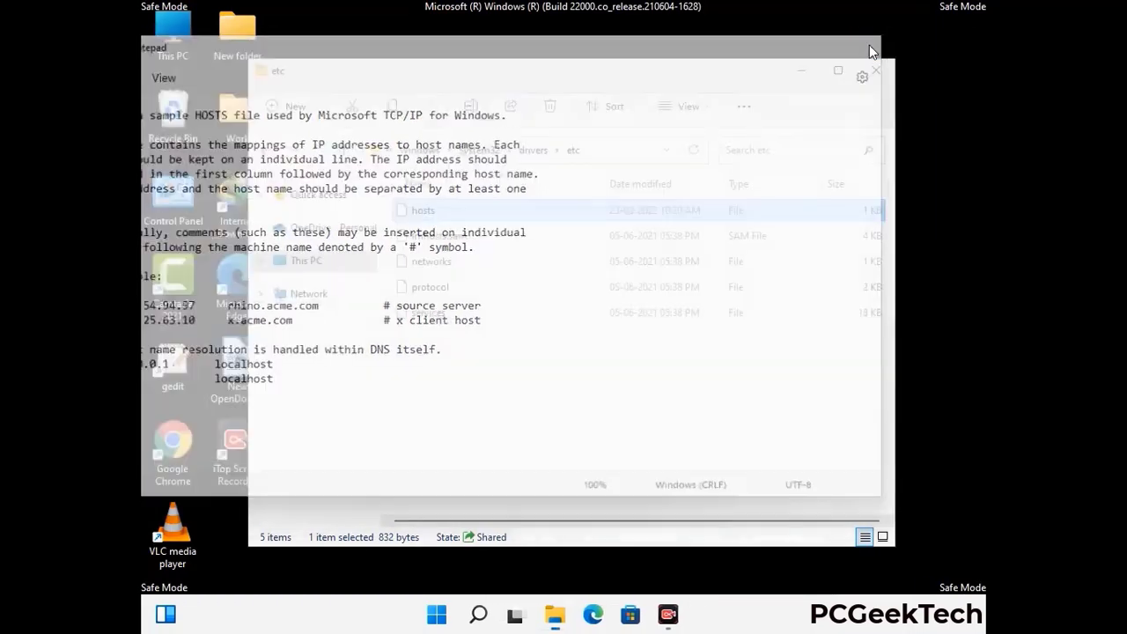
left_click(877, 67)
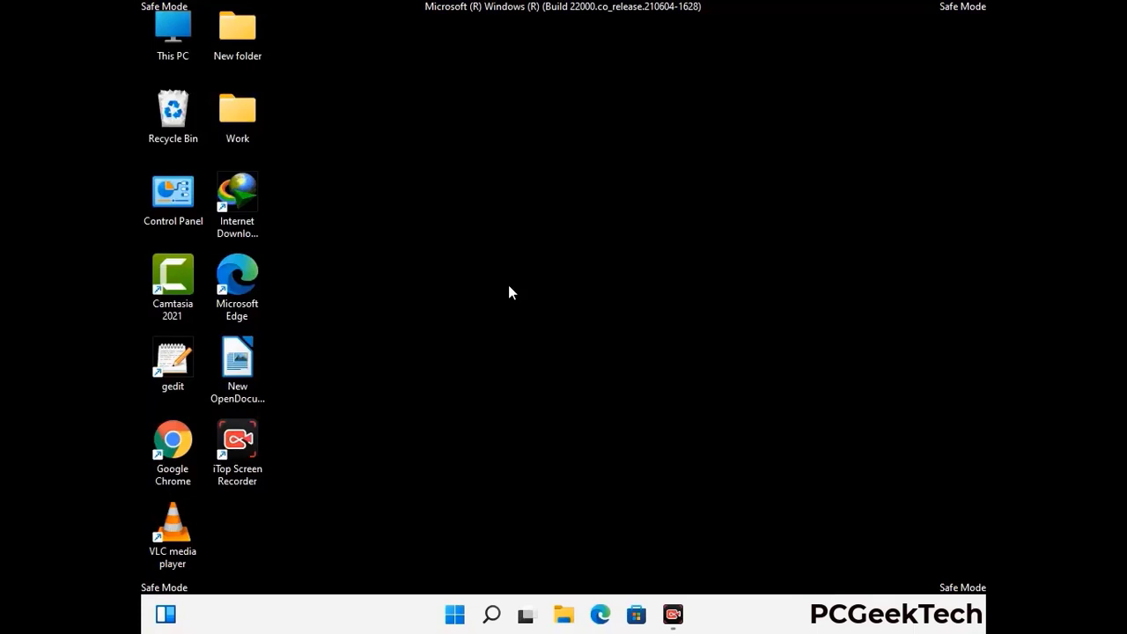
Step: Run %appdata% from the Win+R dialog to open AppData\Roaming
key("super+r")
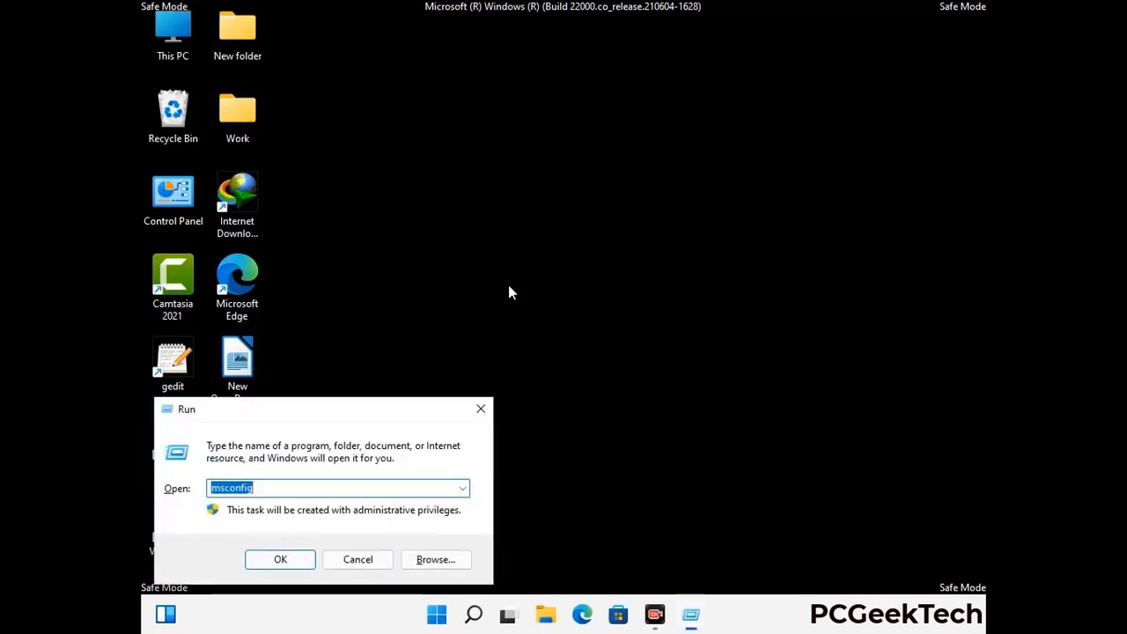
left_click_drag(322, 403, 524, 175)
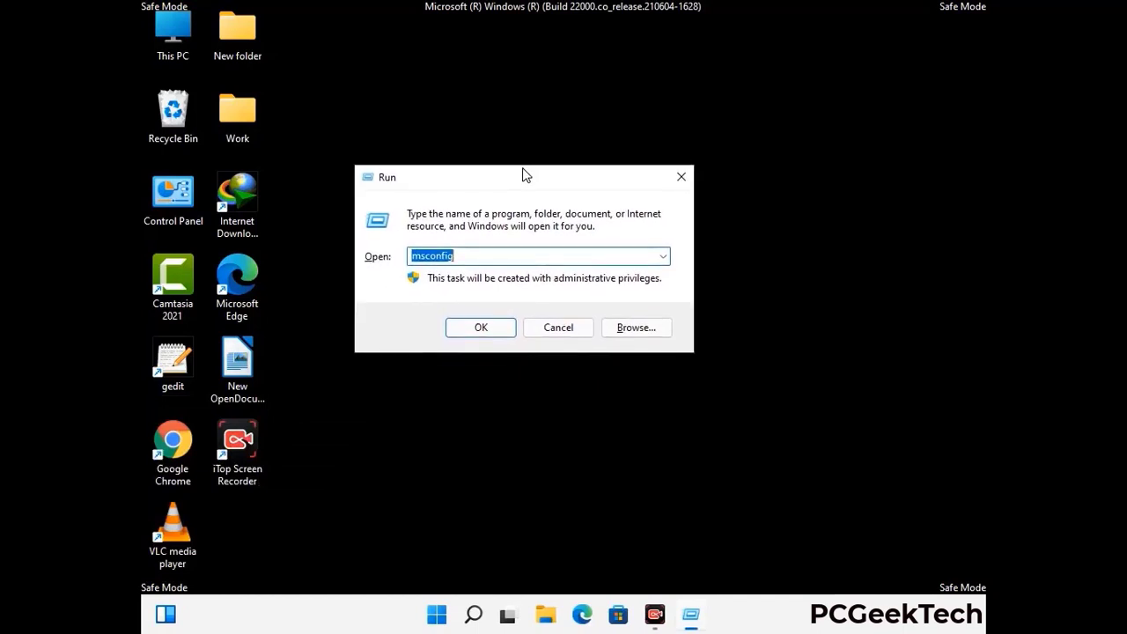
type("%")
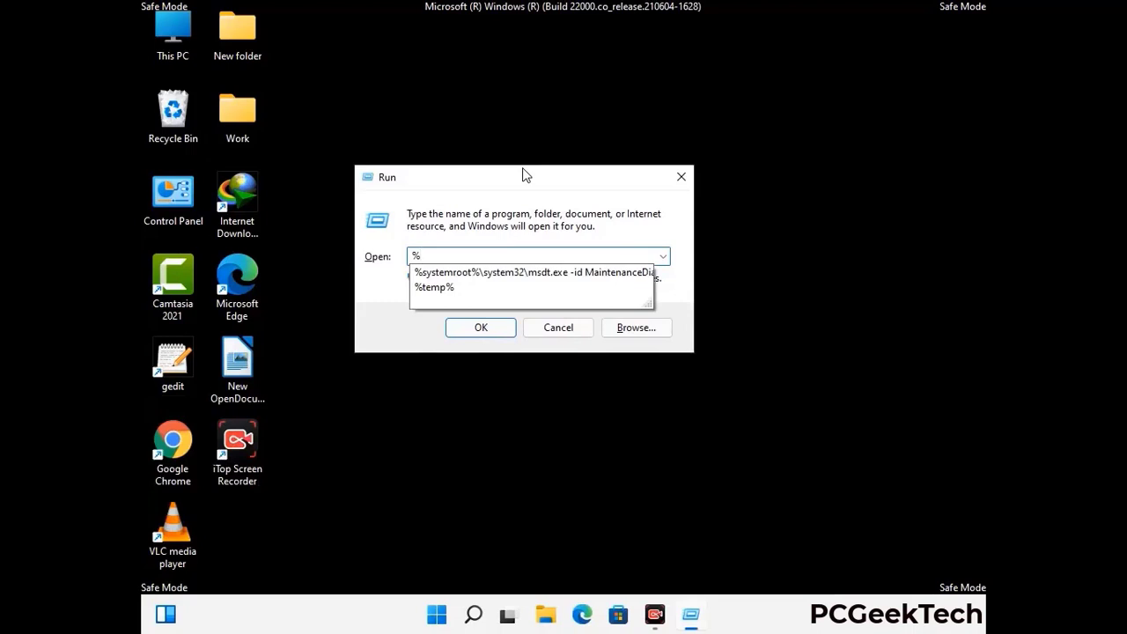
type("appdata%")
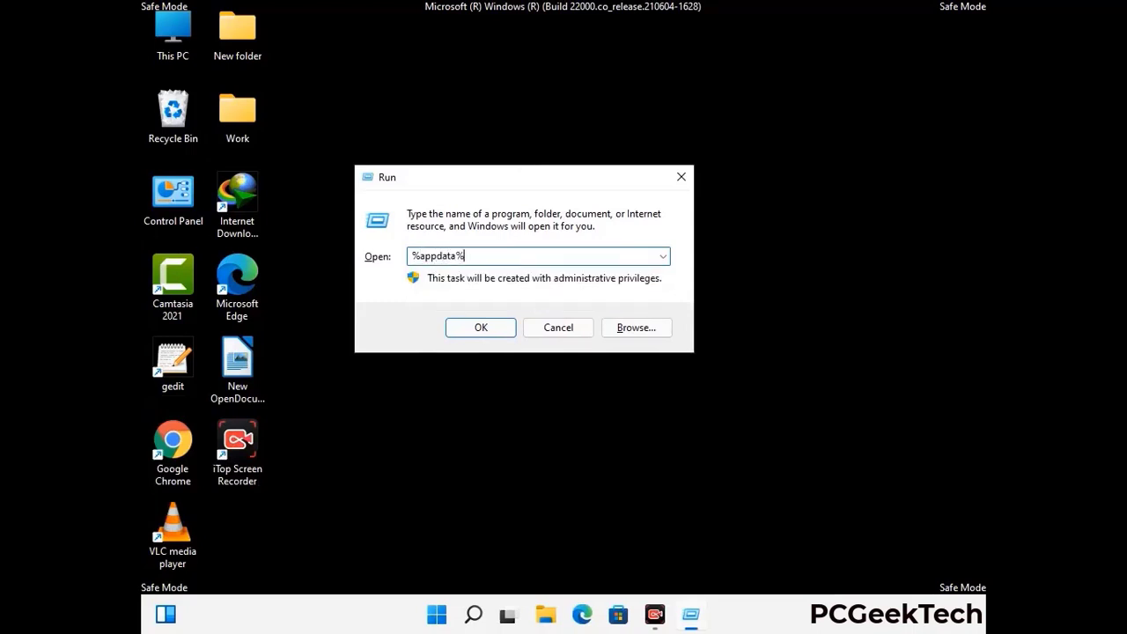
key("Return")
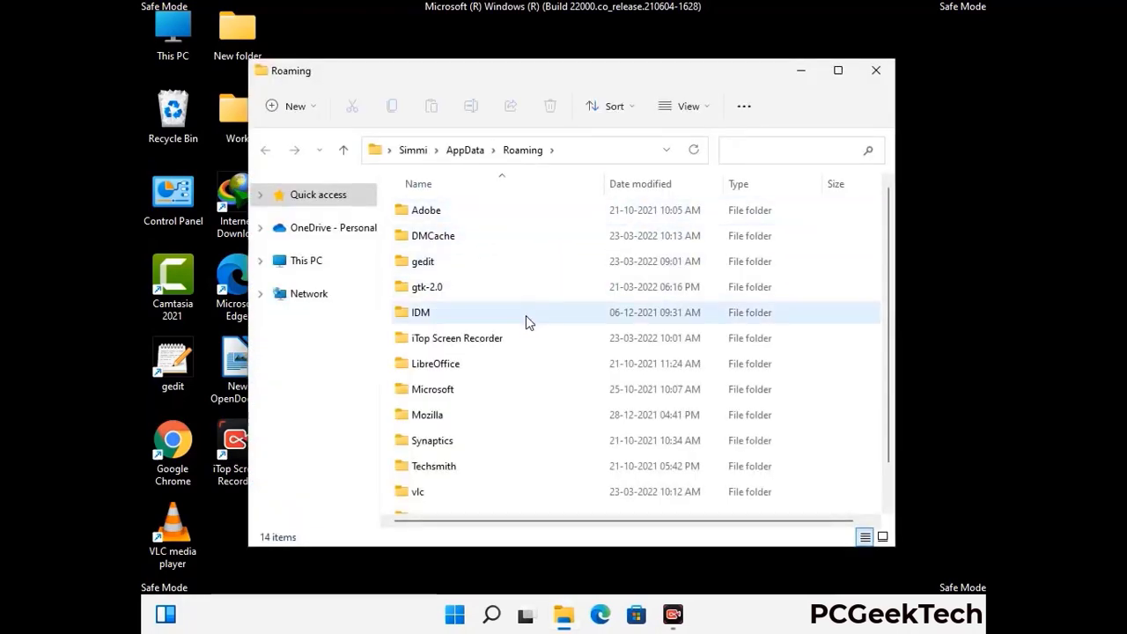
Step: Delete the Zoom folder from Roaming, leaving 13 items, then close the window
scroll(531, 317, "down", 1)
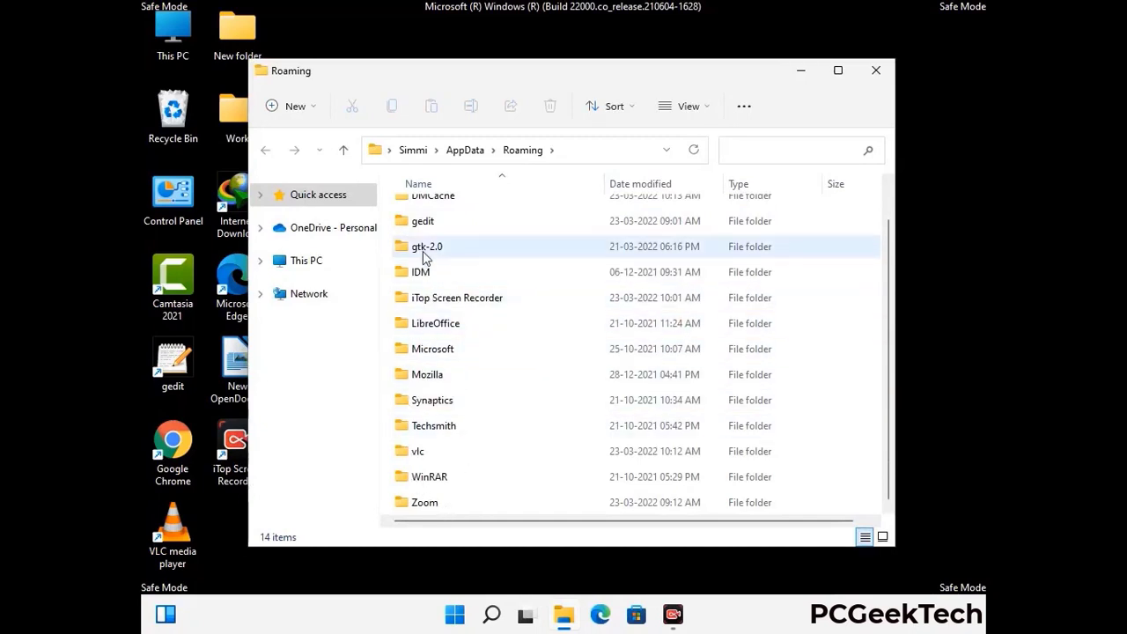
scroll(436, 256, "up", 1)
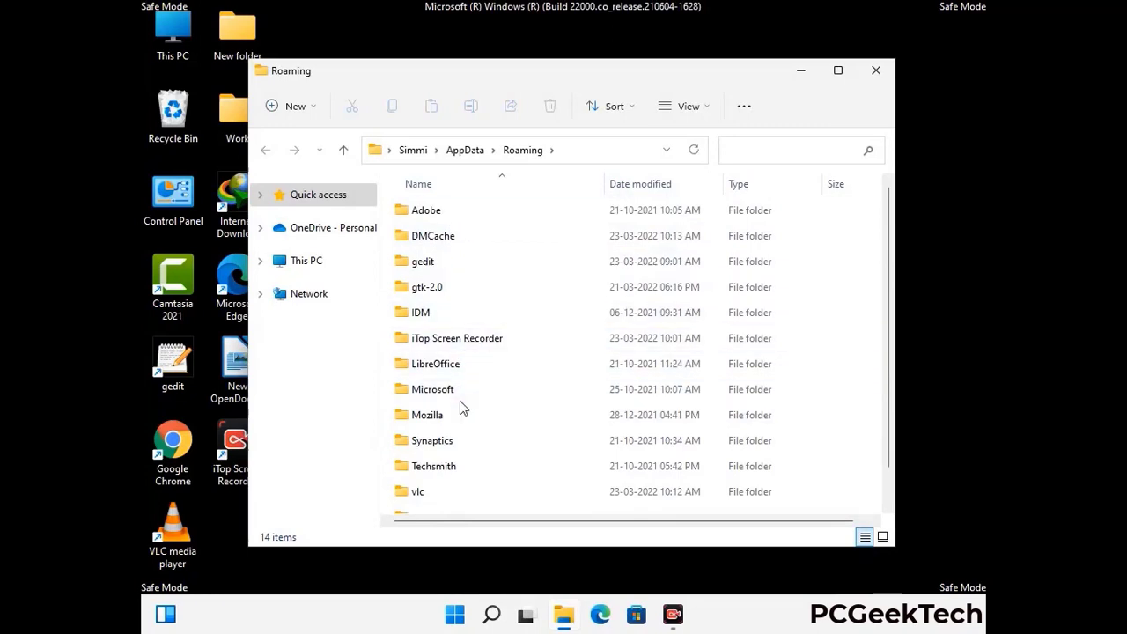
scroll(460, 410, "down", 1)
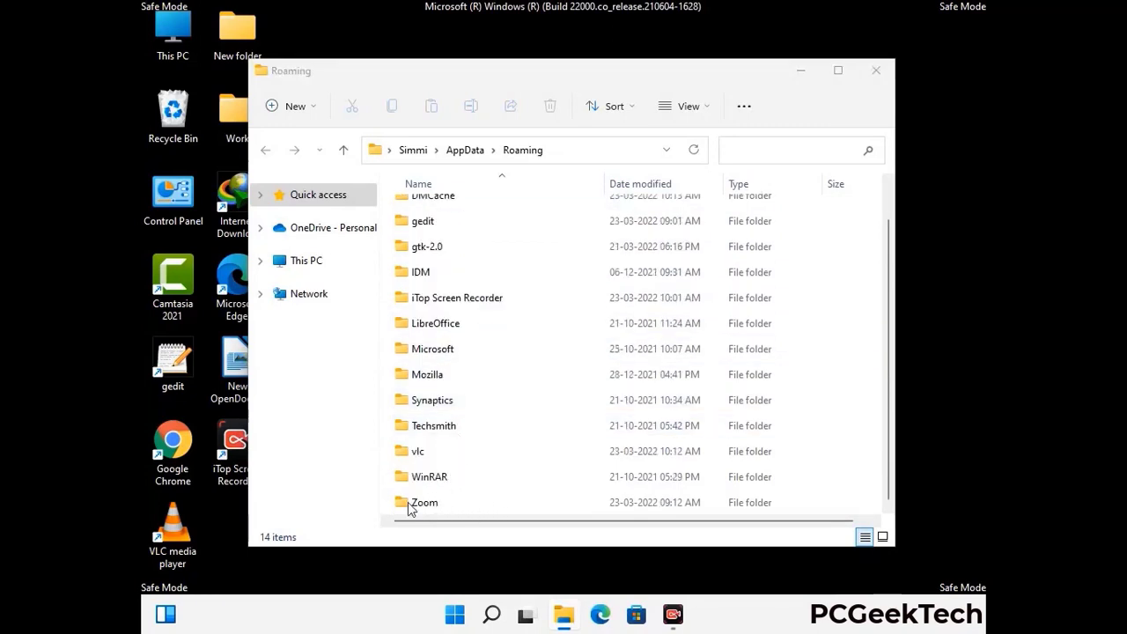
left_click(630, 499)
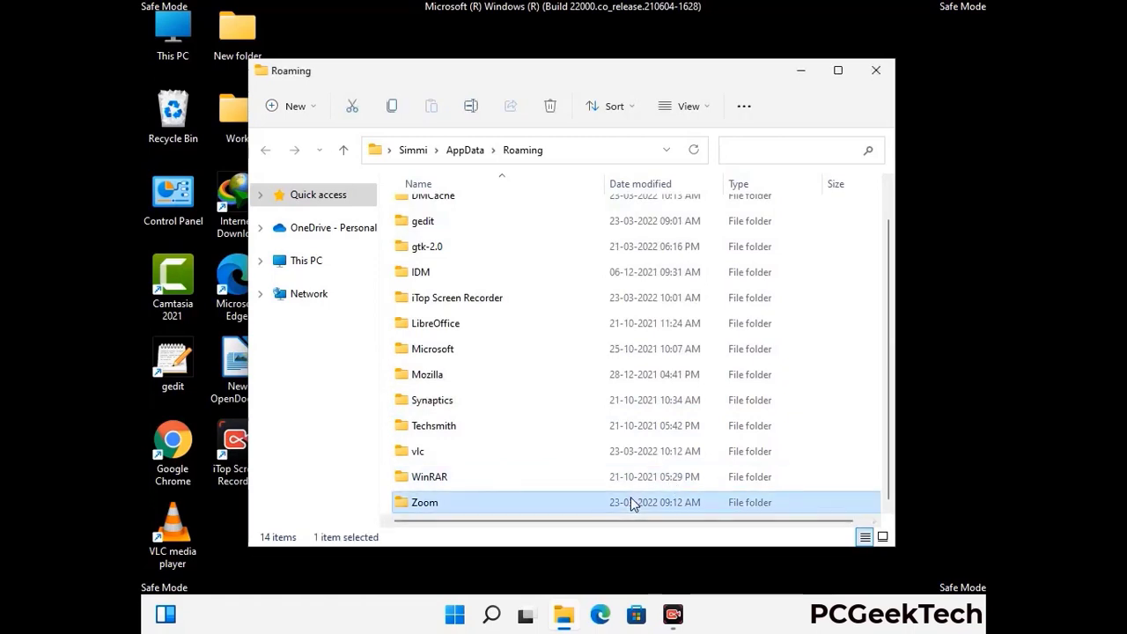
left_click(558, 114)
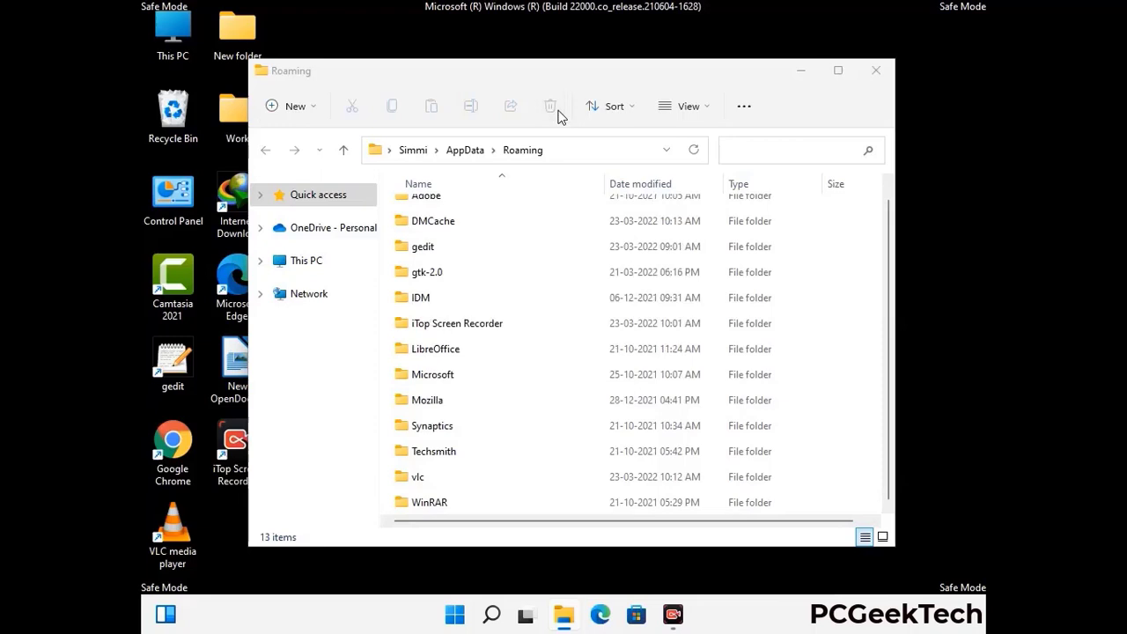
left_click(874, 78)
left_click(874, 77)
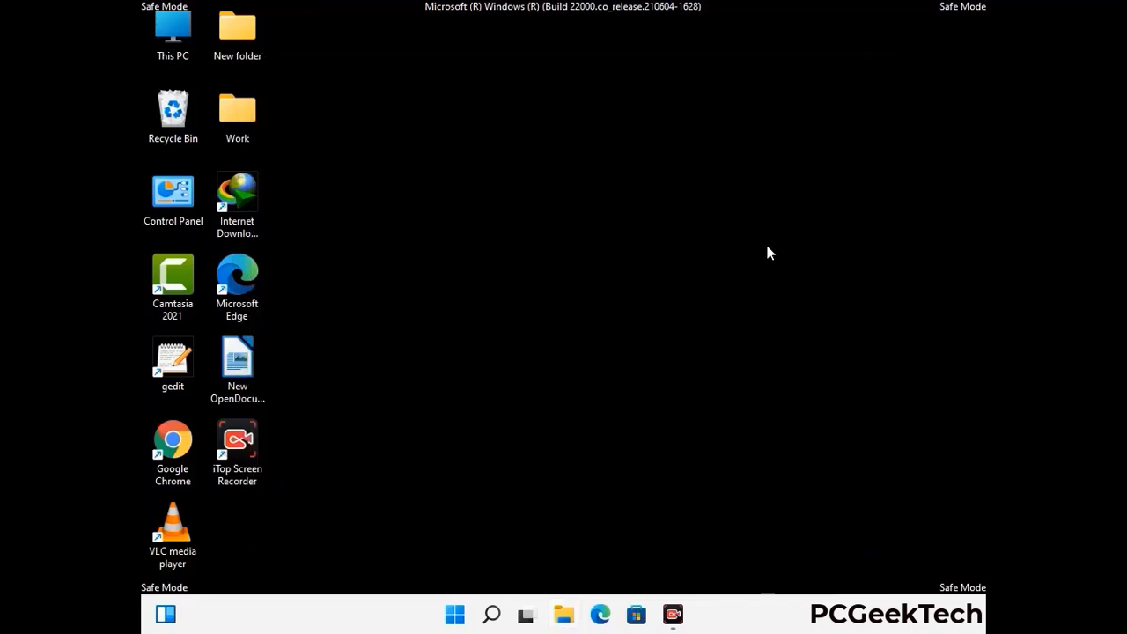
Step: Run %LocalAppData% from the Win+R dialog to open AppData\Local
key("super+r")
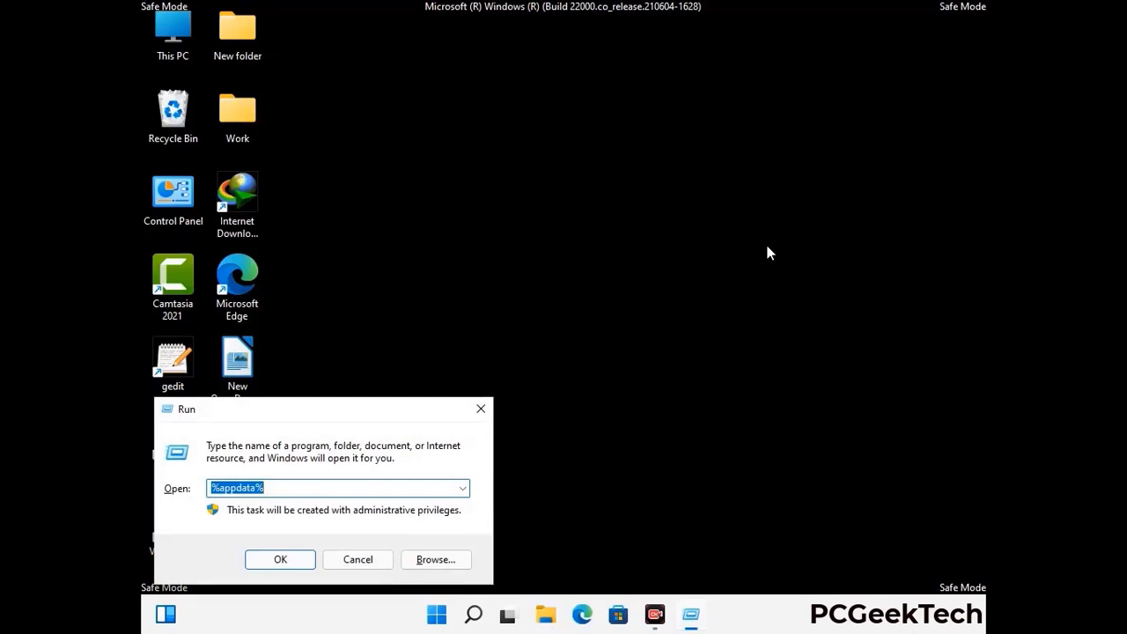
left_click_drag(353, 419, 591, 223)
type("%Local")
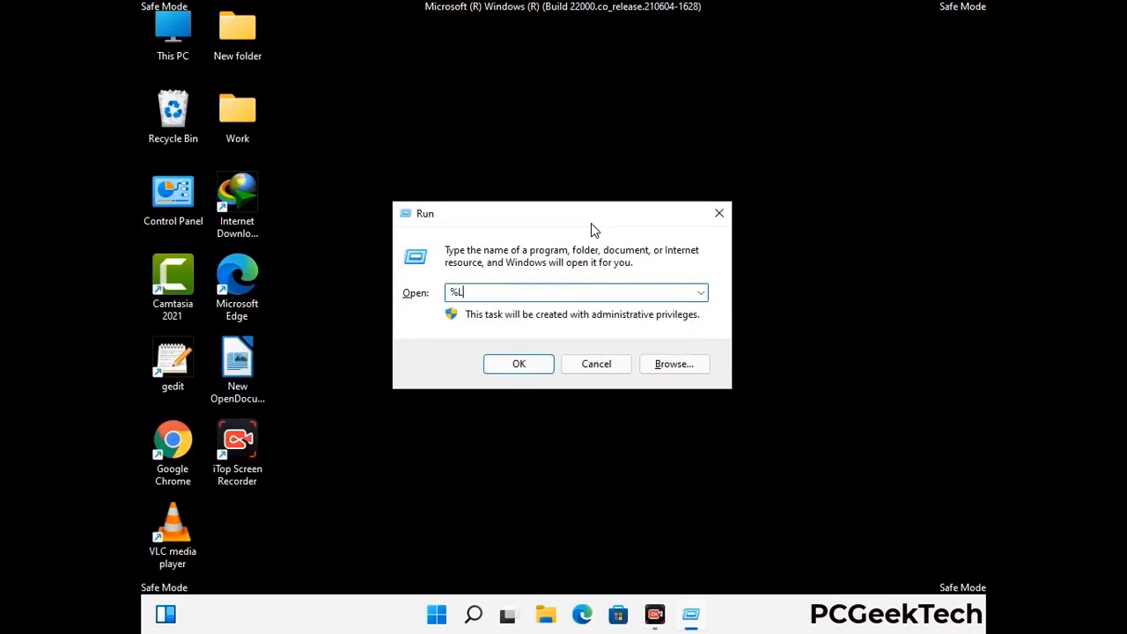
type("App")
key("Return")
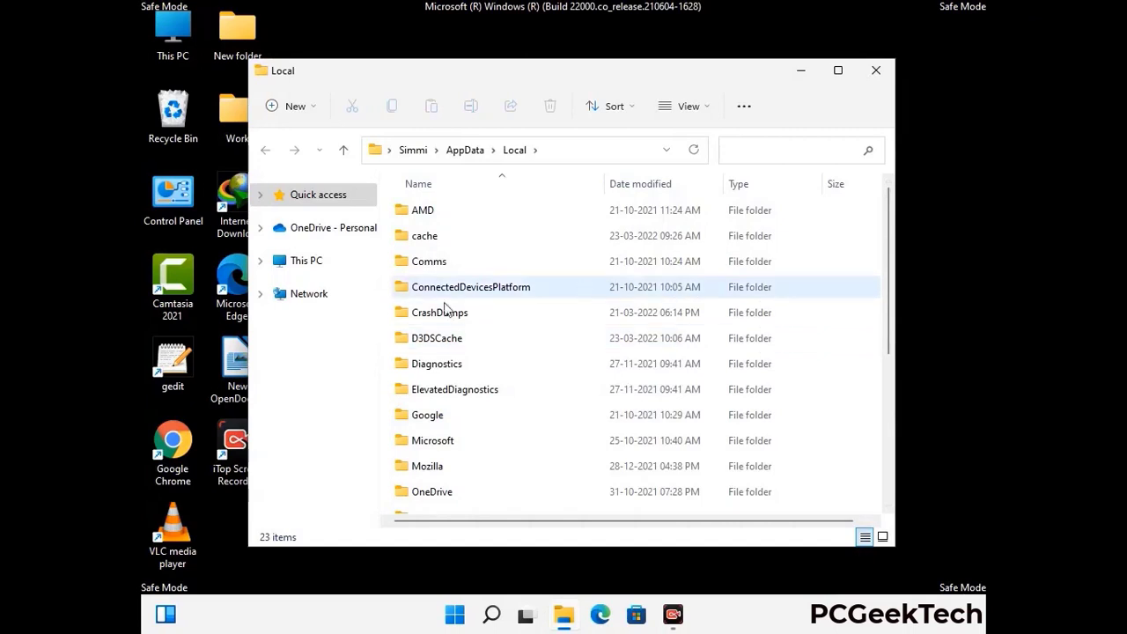
Step: Recycle the Mozilla folder from AppData\Local, leaving 22 items, and close the window
scroll(476, 388, "down", 1)
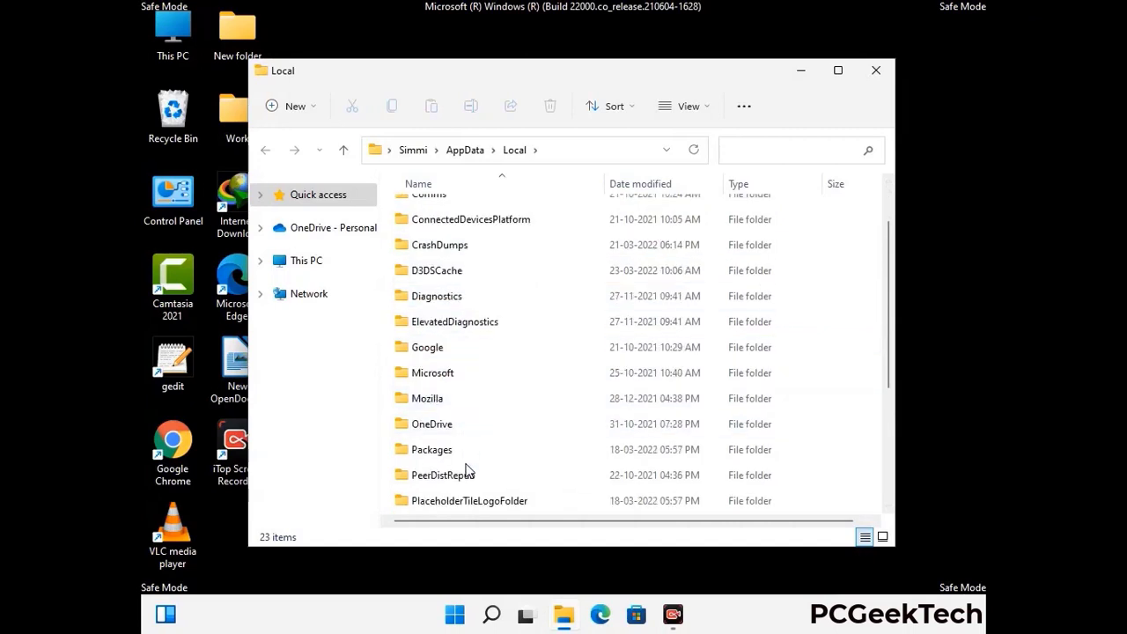
left_click(441, 401)
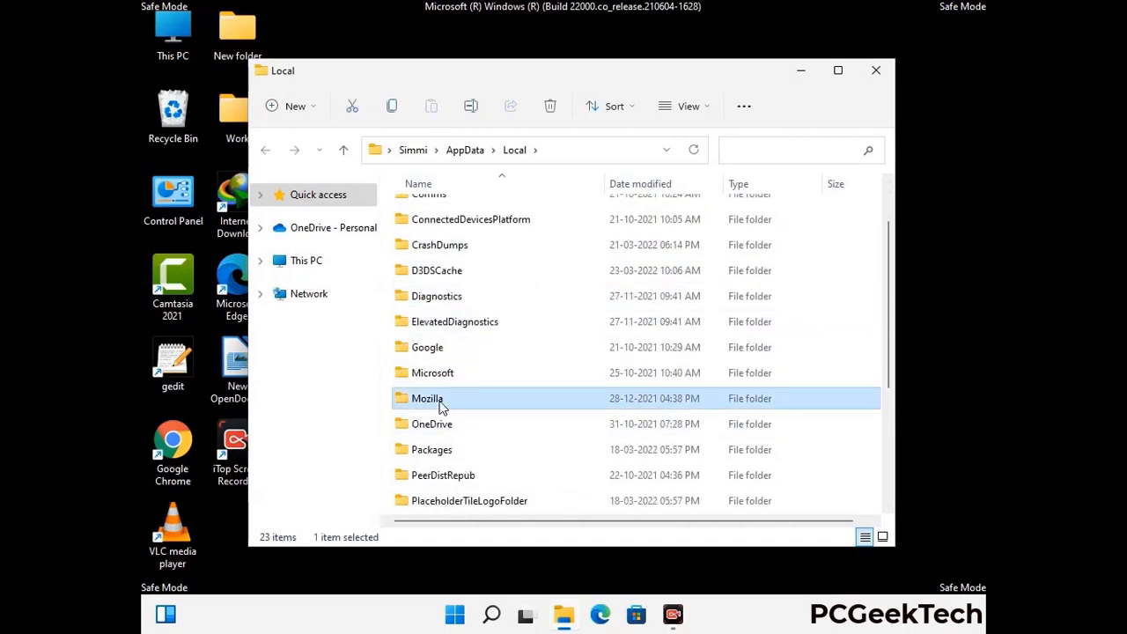
left_click(549, 114)
left_click(549, 108)
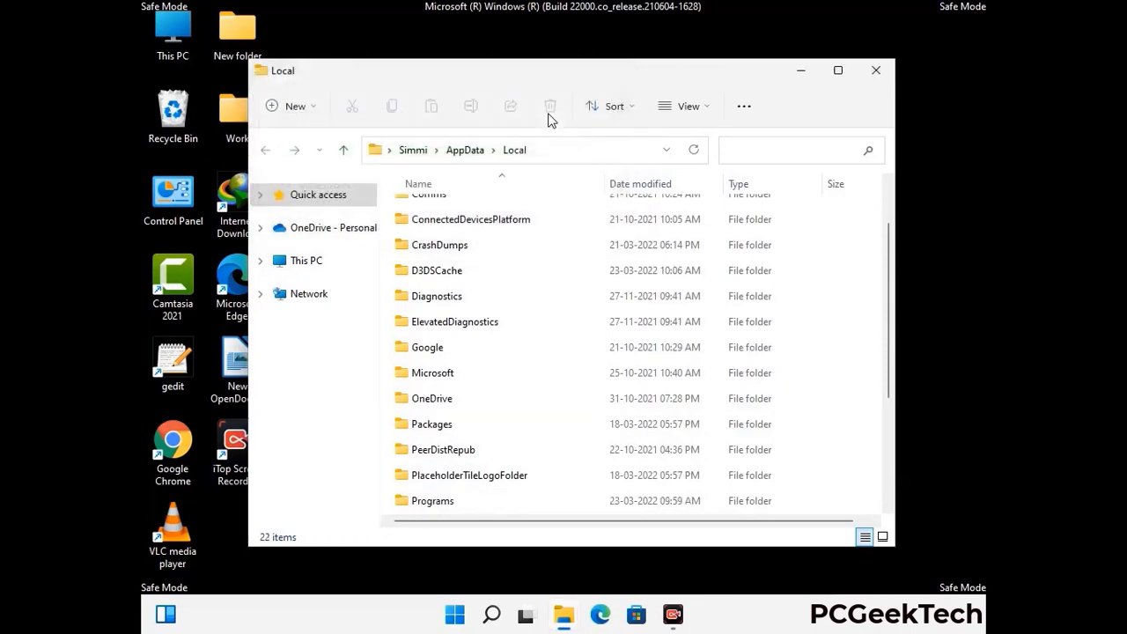
left_click(877, 79)
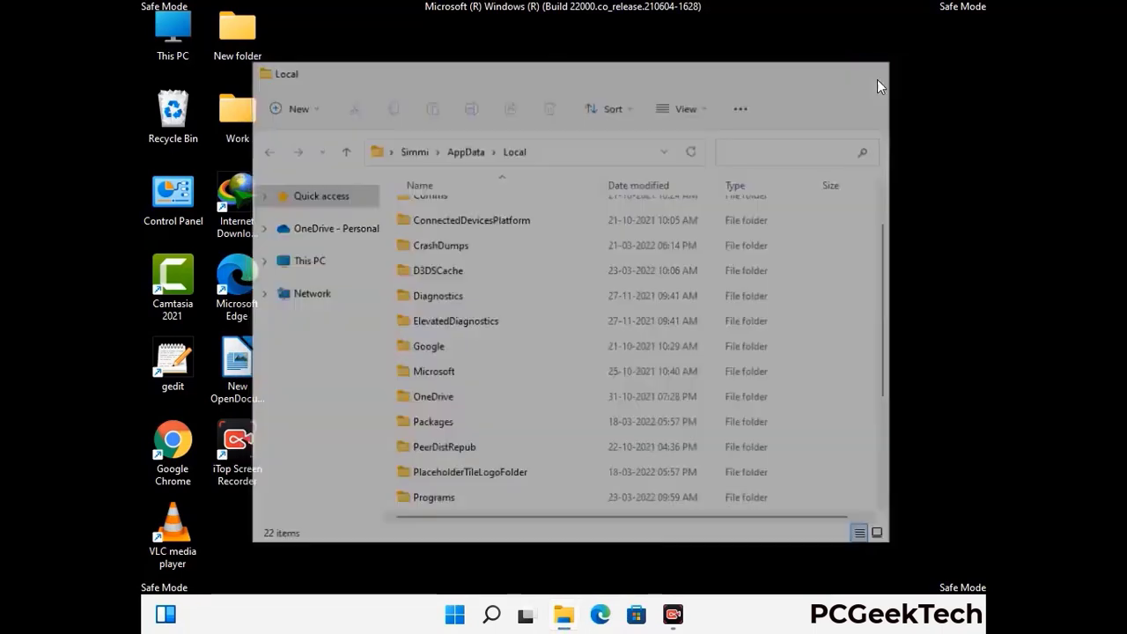
Step: Open C:\ProgramData by running %ProgramData% from the Run dialog
key("super+r")
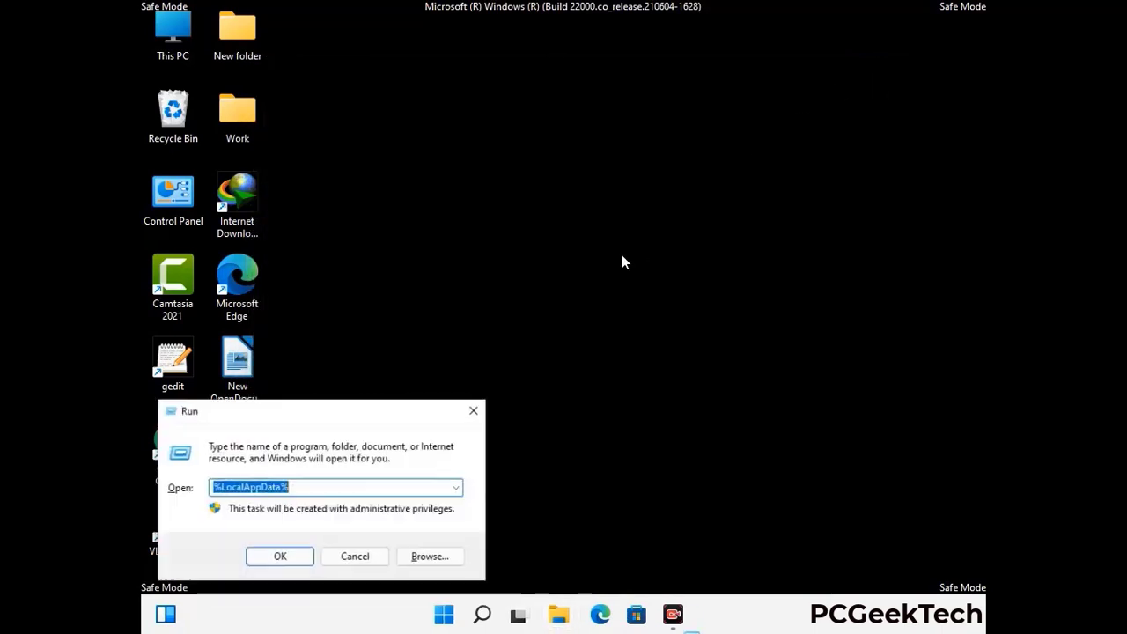
left_click_drag(290, 422, 517, 236)
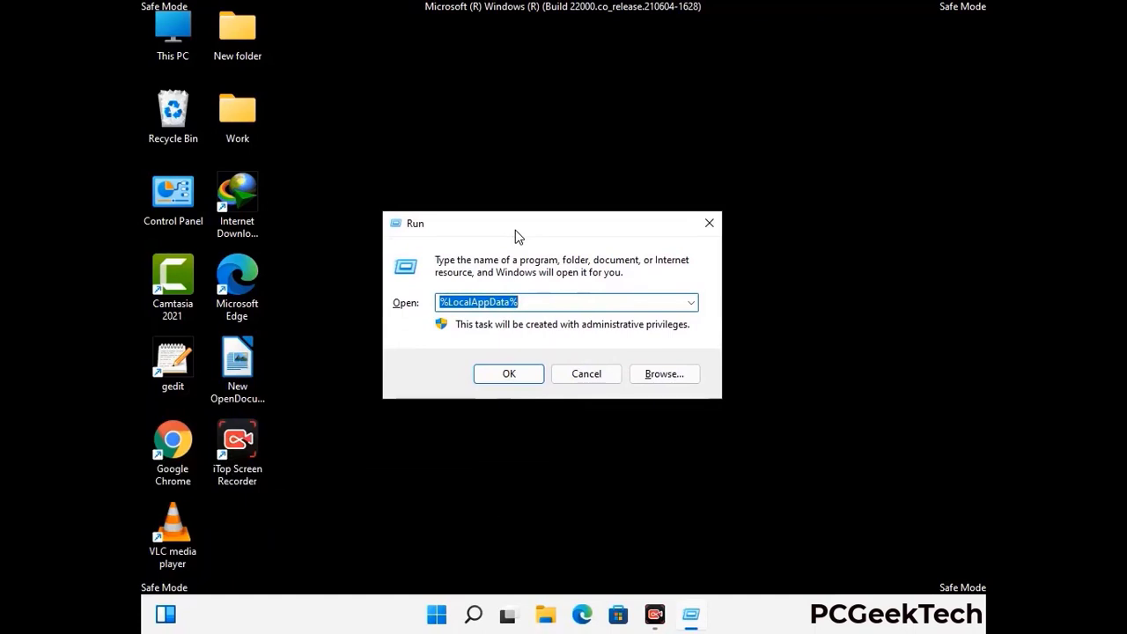
type("%")
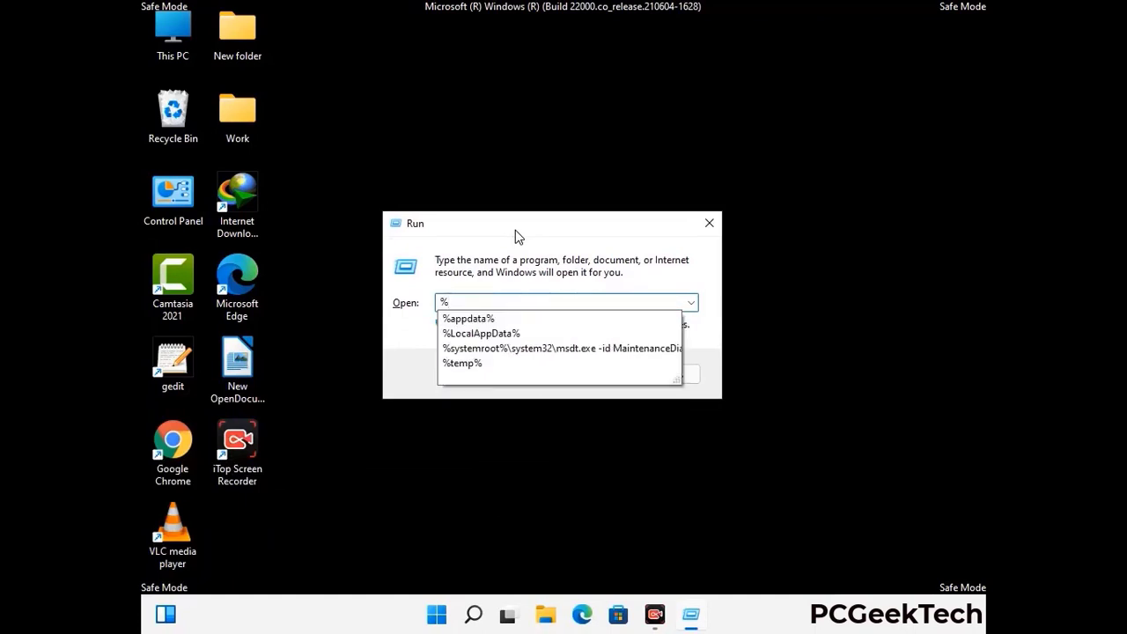
type("ProgramData%")
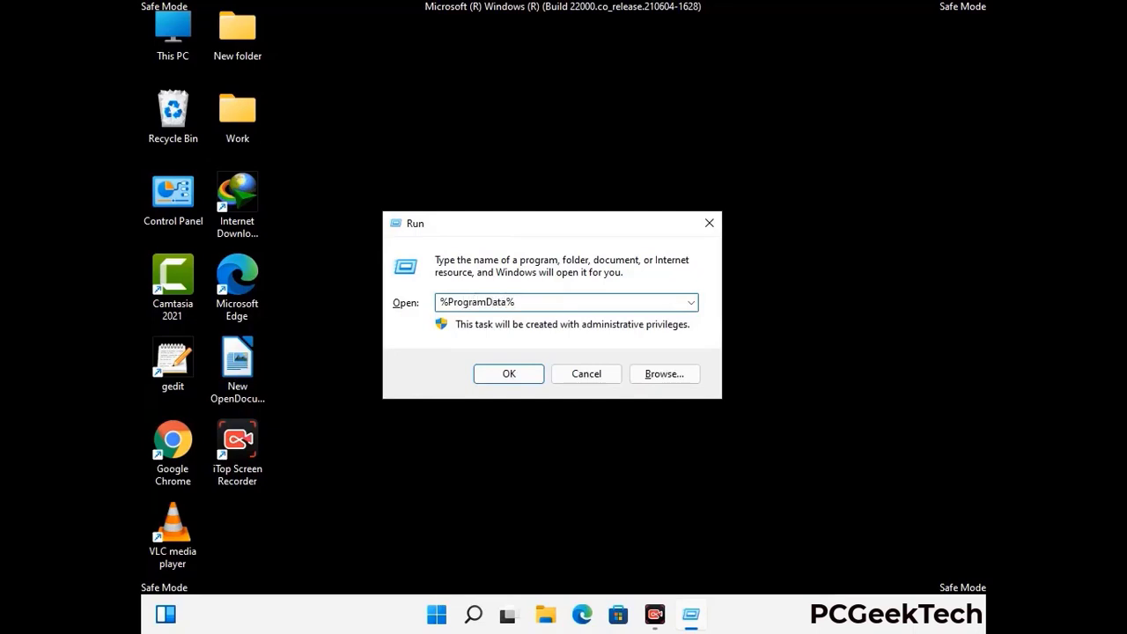
key("Return")
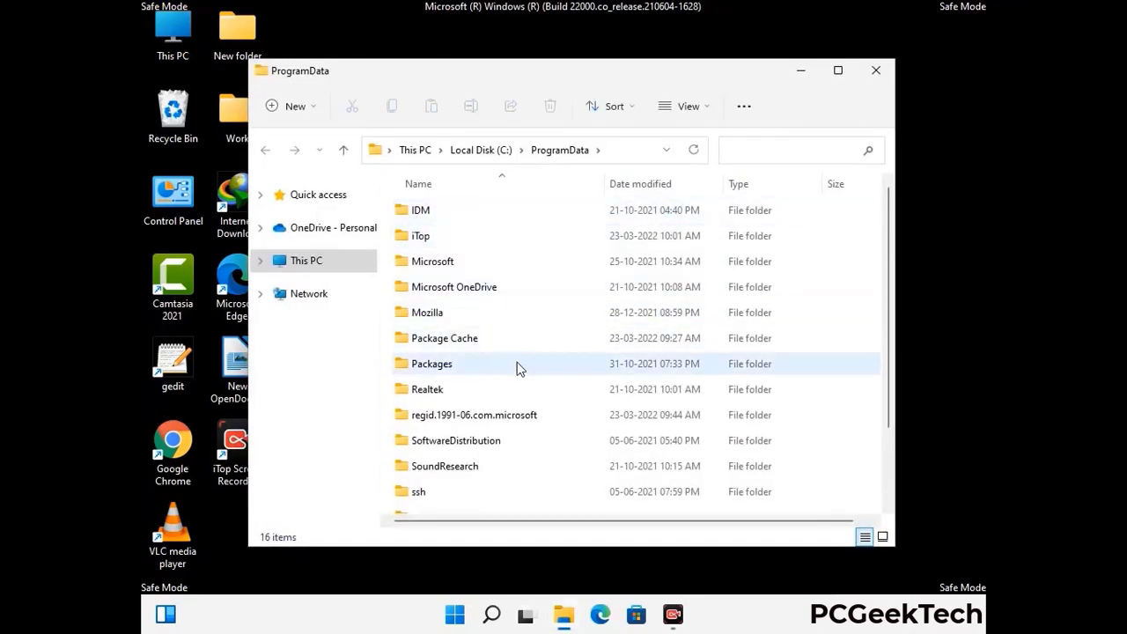
Step: Delete the Mozilla folder from ProgramData, leaving 15 items, and close the window
scroll(517, 371, "down", 1)
scroll(515, 387, "down", 1)
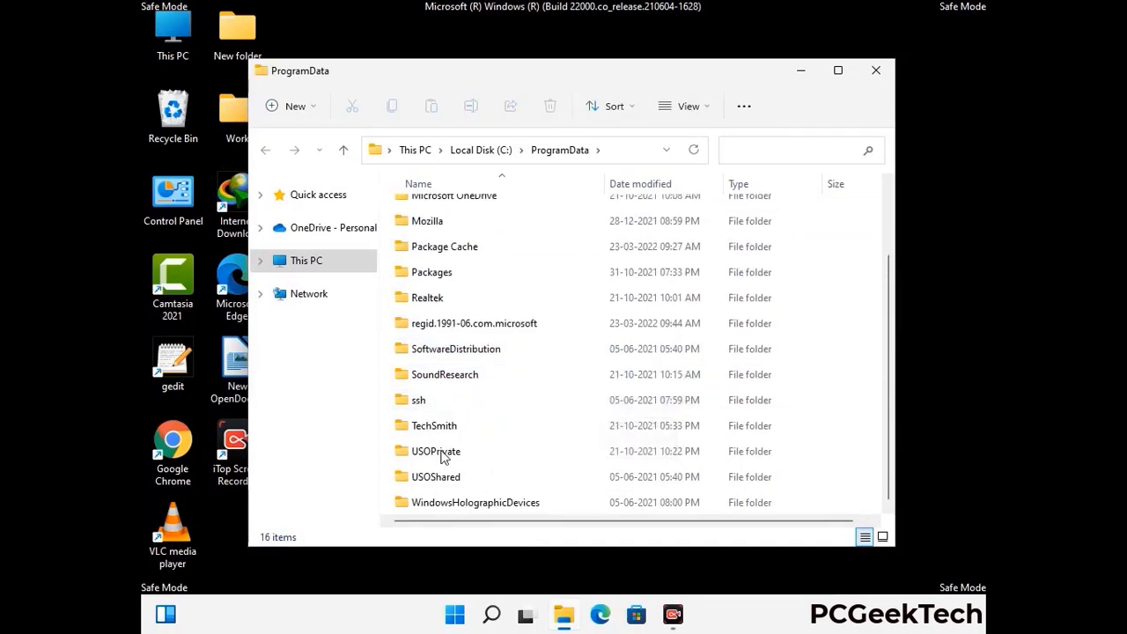
left_click(425, 222)
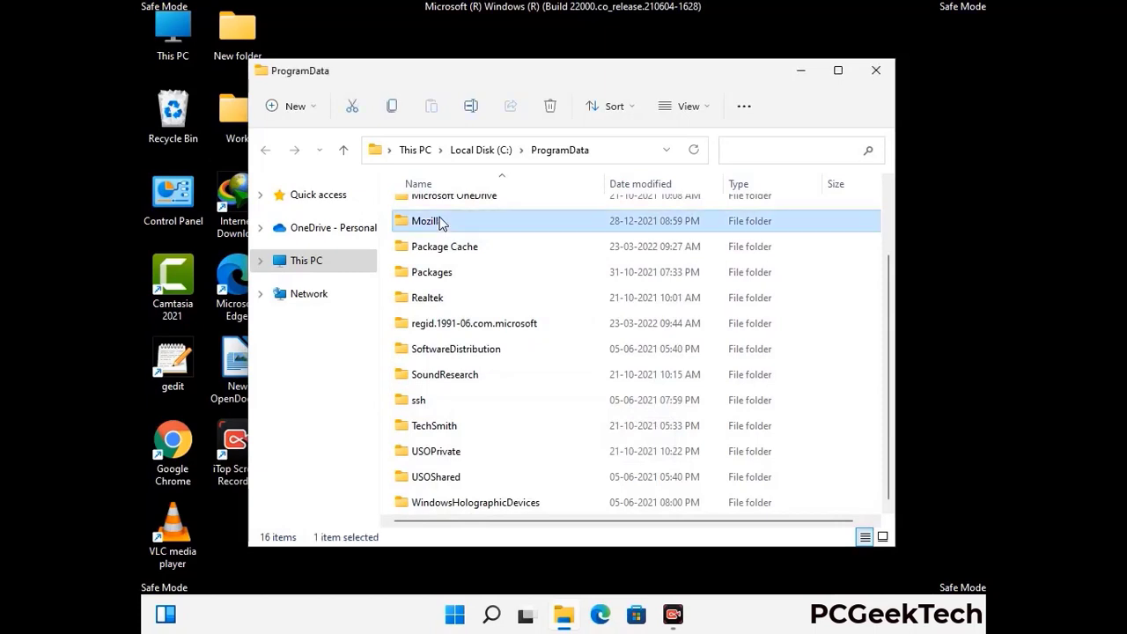
left_click(555, 110)
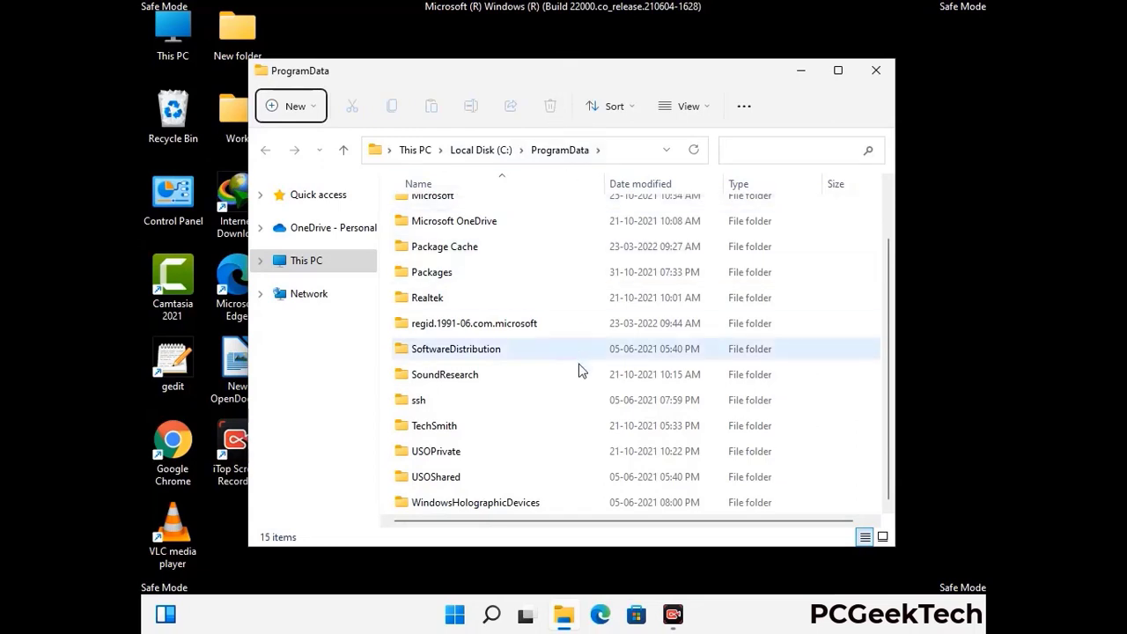
scroll(581, 370, "up", 2)
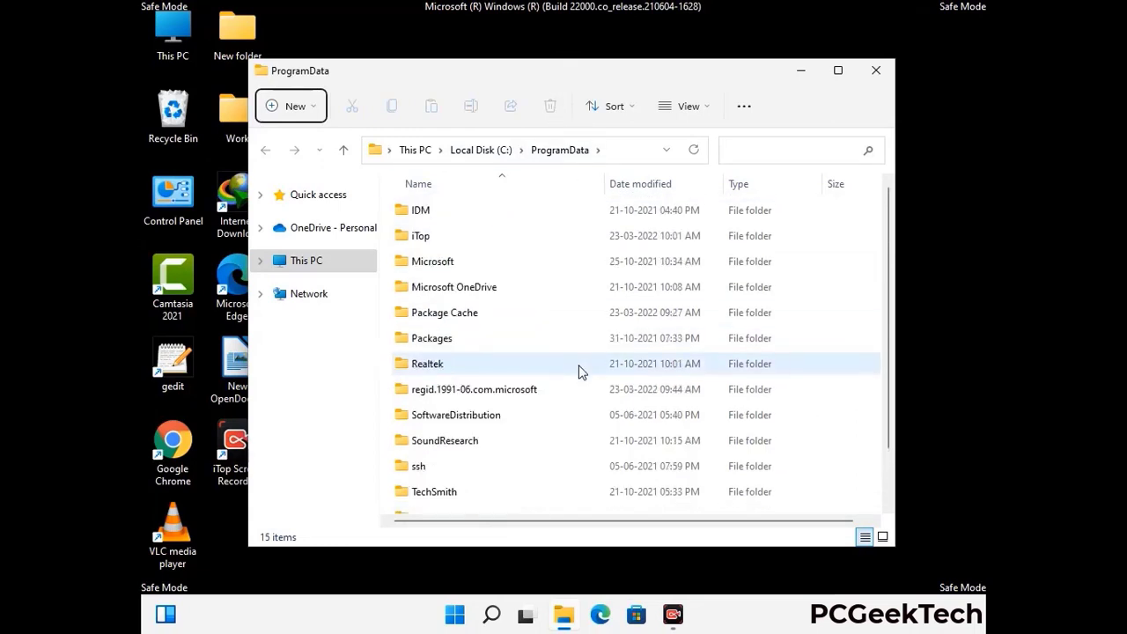
left_click(884, 74)
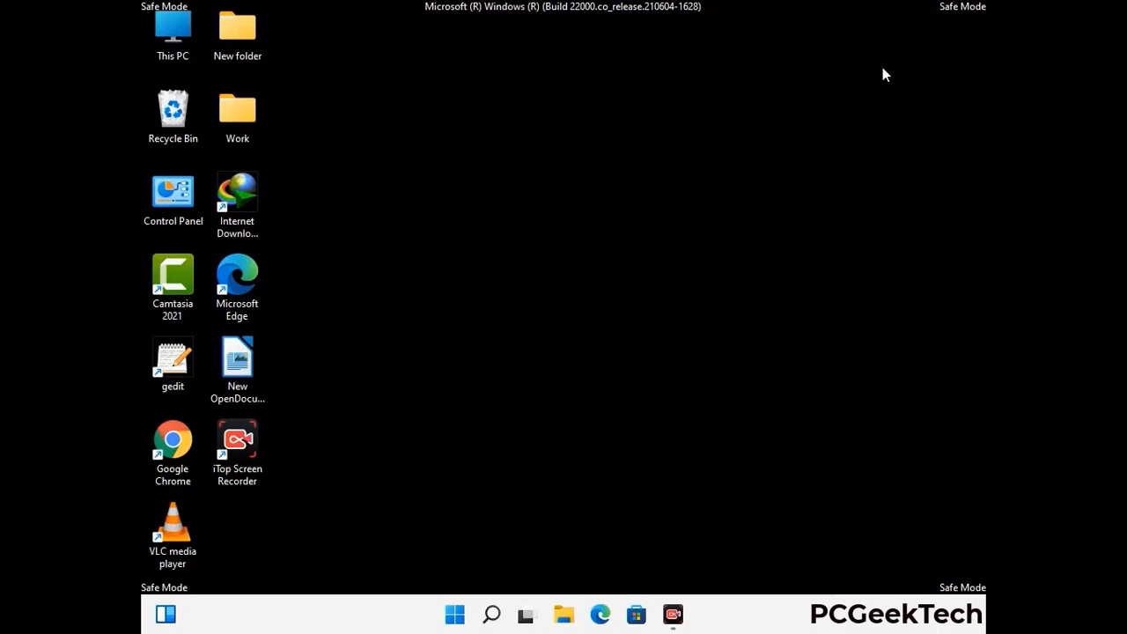
Step: Run %WinDir% to open C:\Windows, with its 114 items, in File Explorer
key("super+r")
left_click_drag(368, 409, 586, 223)
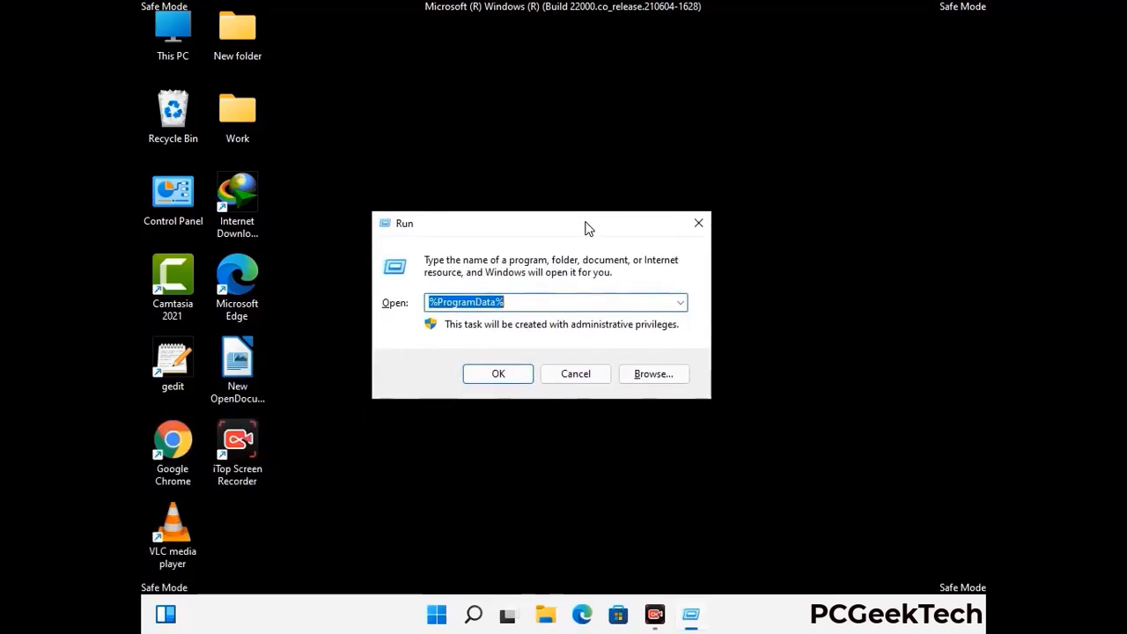
type("%Wi")
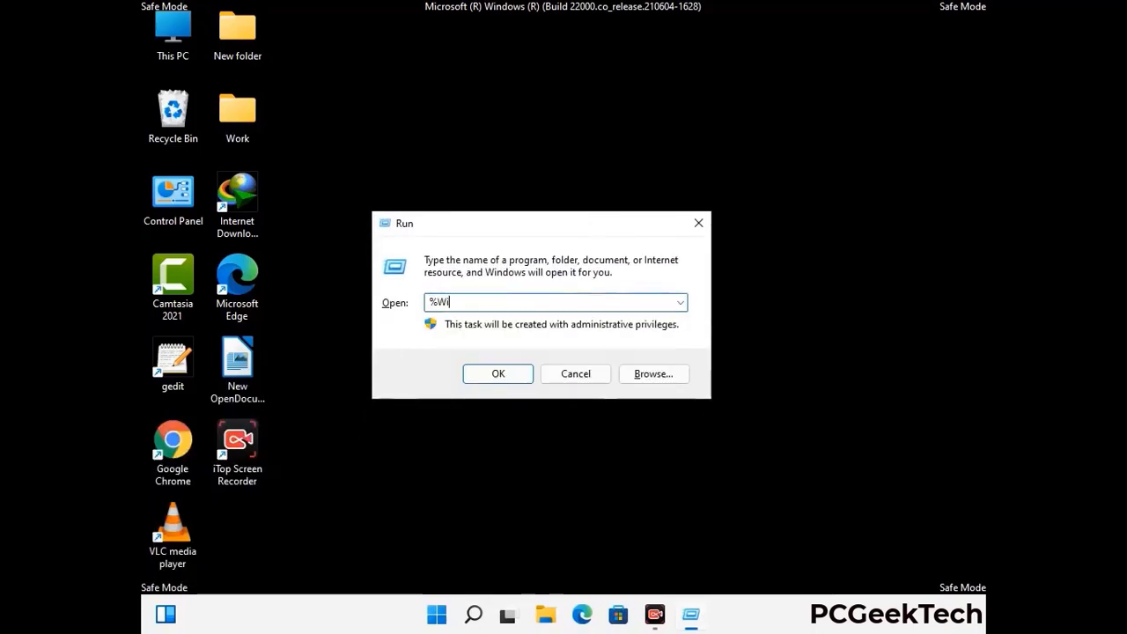
type("nDir%")
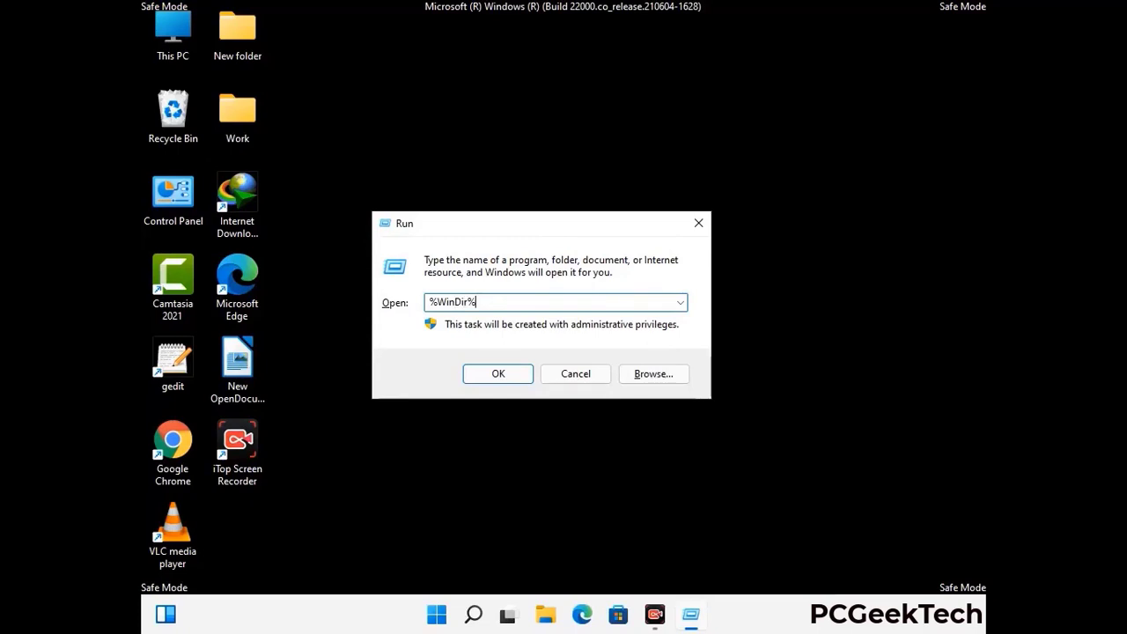
key("Return")
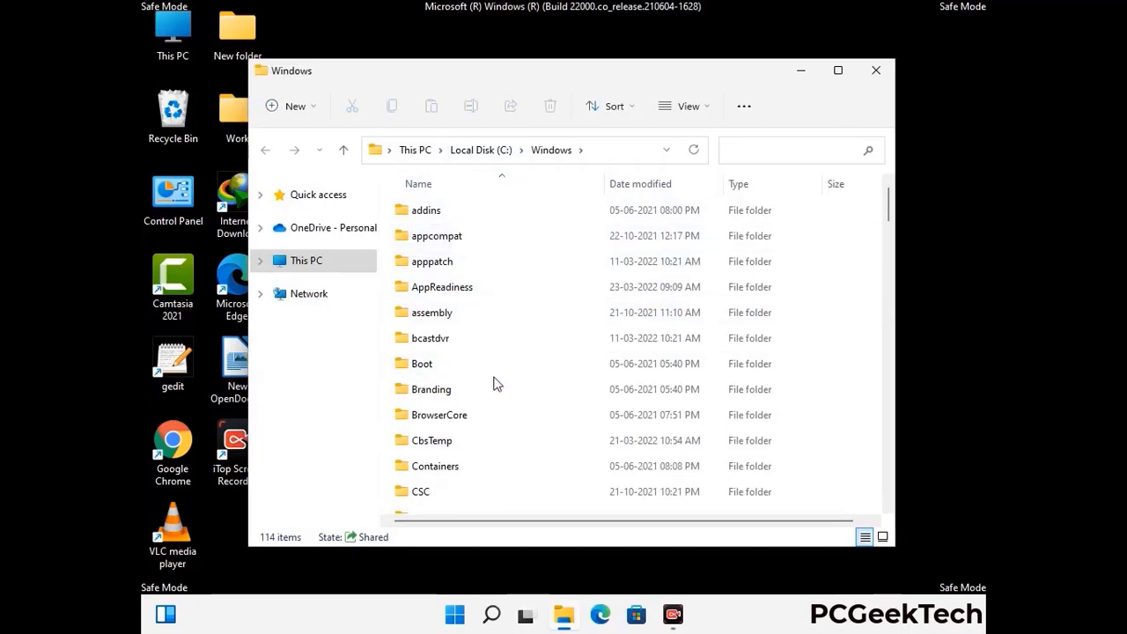
Step: Scroll through the 114 items in C:\Windows, then close the window
scroll(495, 386, "down", 1)
scroll(496, 391, "down", 3)
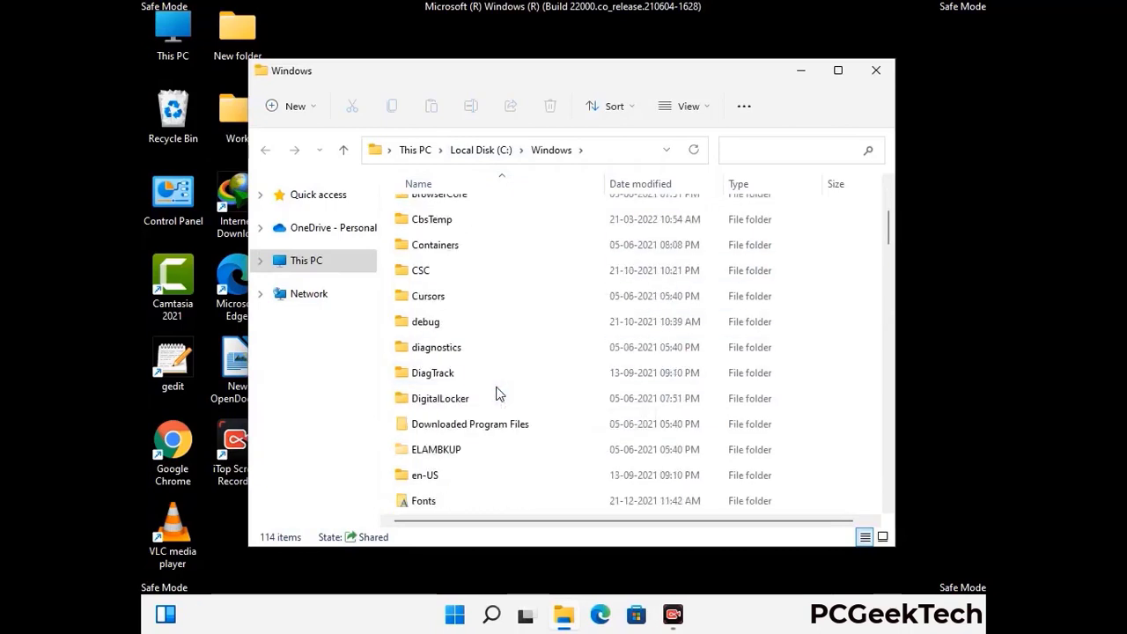
scroll(497, 396, "down", 5)
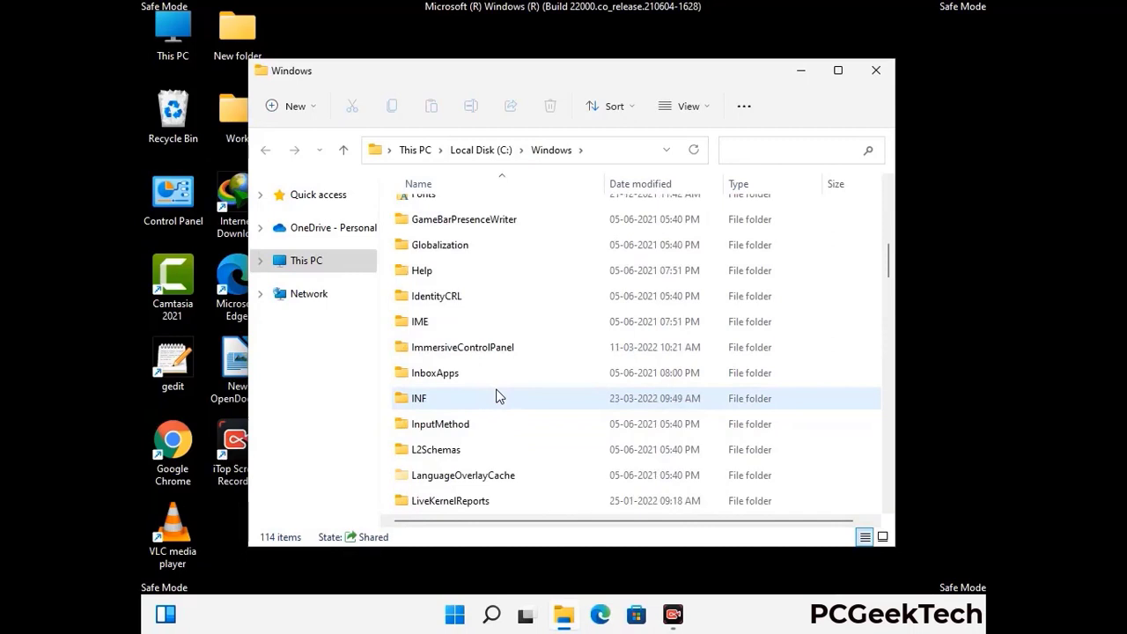
scroll(496, 397, "down", 4)
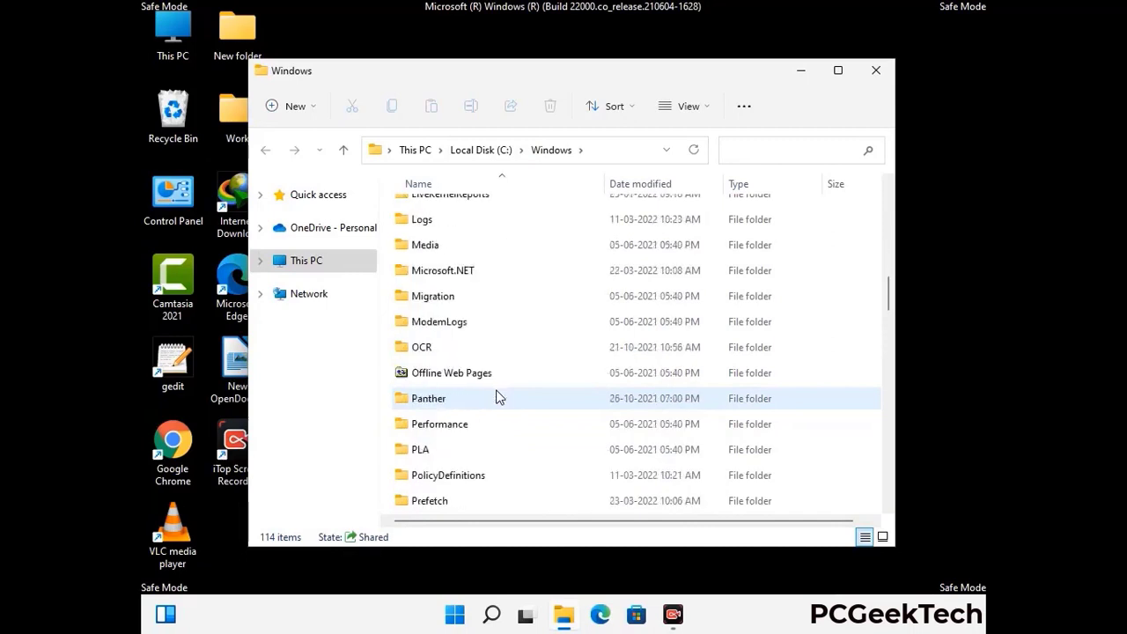
scroll(496, 397, "down", 6)
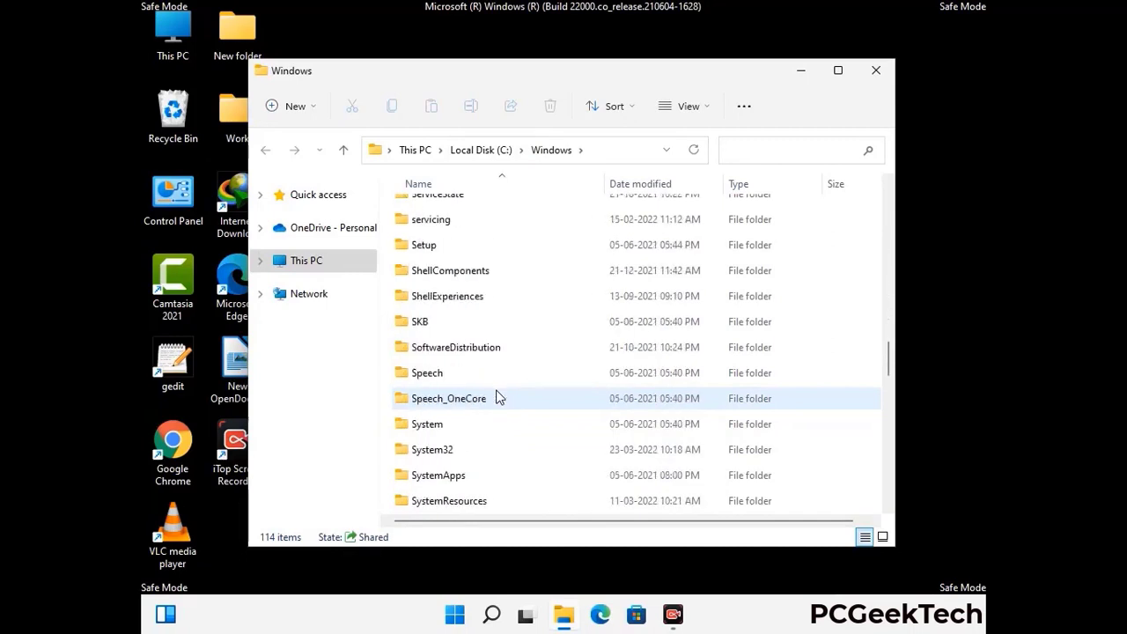
scroll(497, 397, "down", 7)
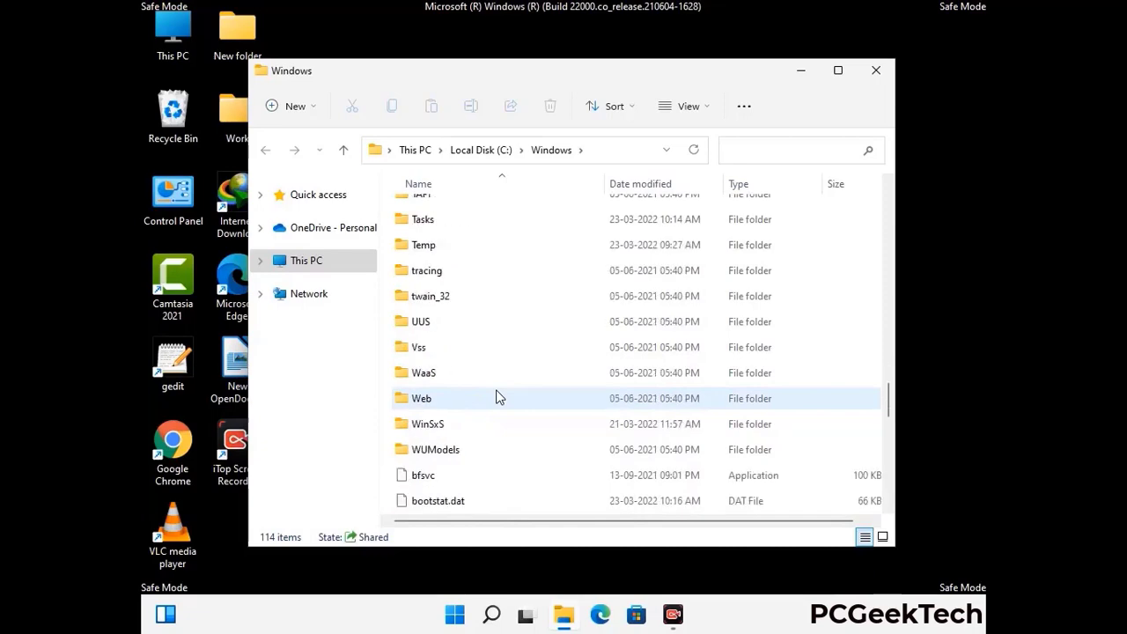
scroll(496, 397, "down", 10)
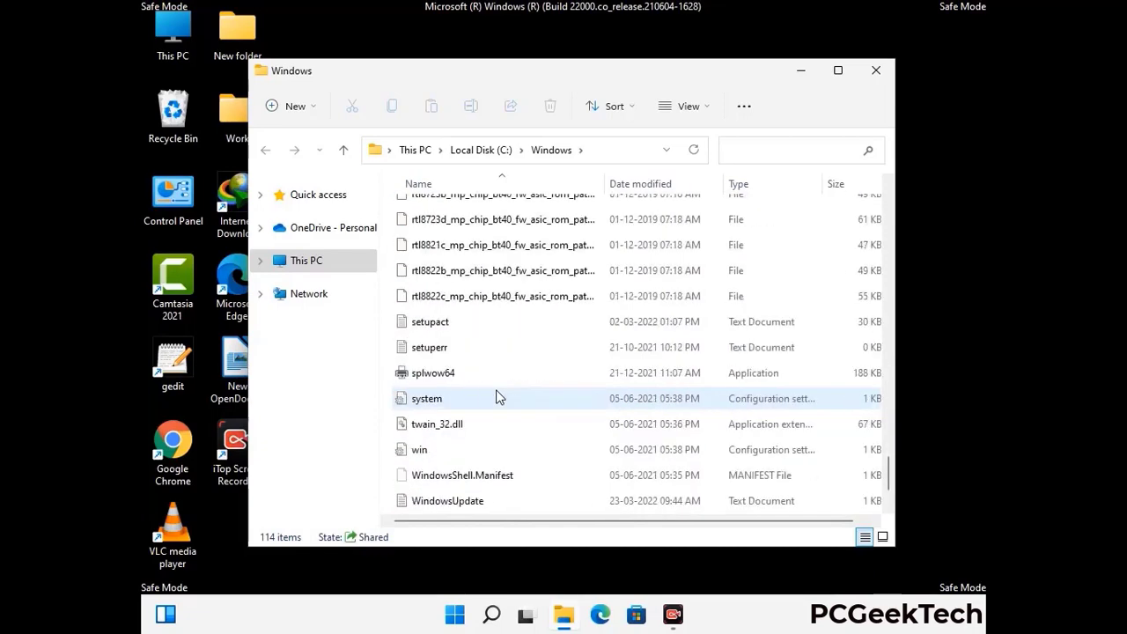
scroll(497, 397, "up", 13)
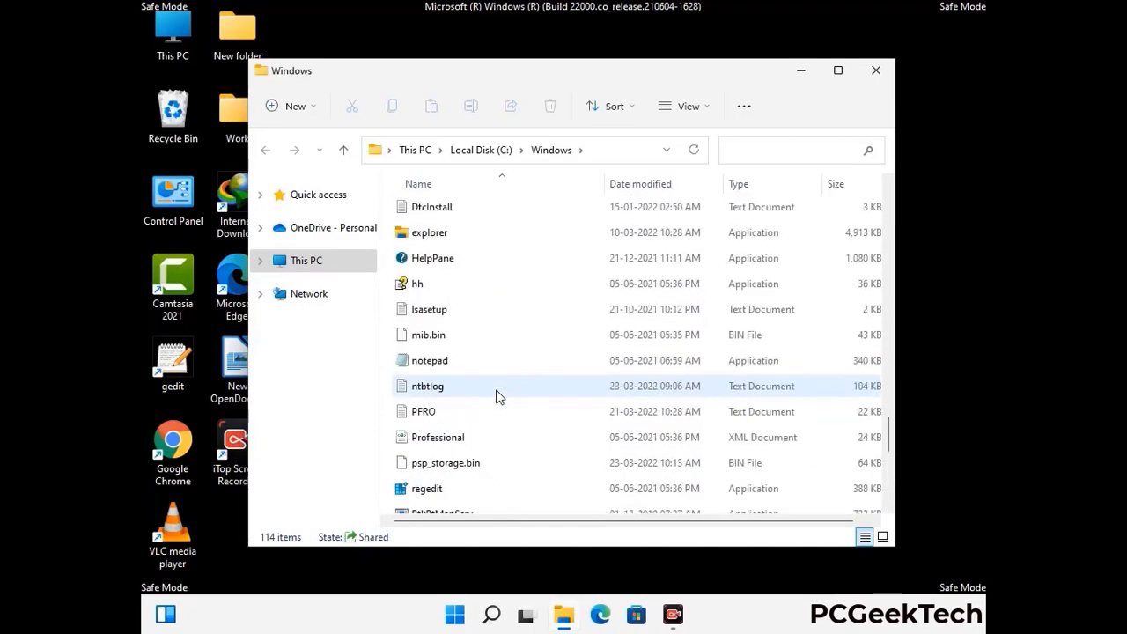
scroll(497, 397, "up", 3)
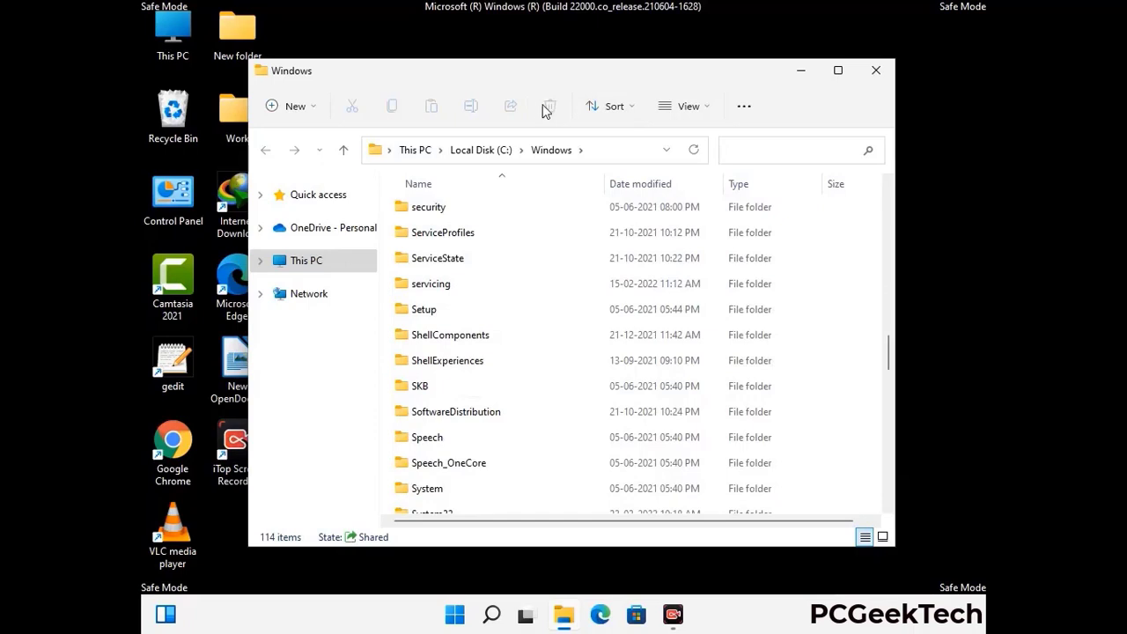
left_click(880, 72)
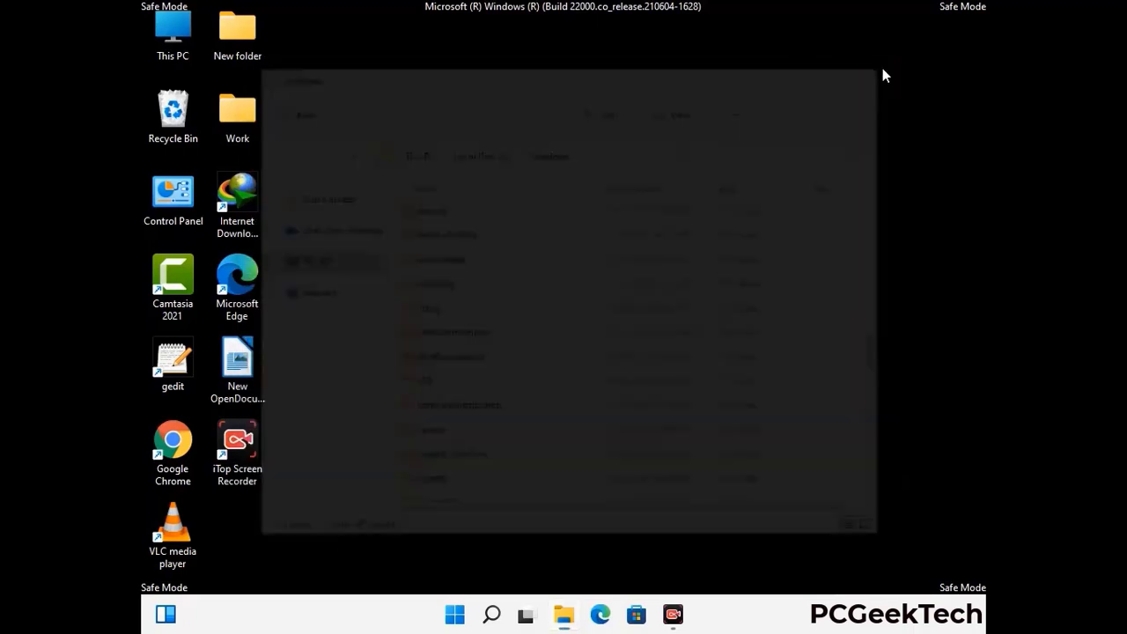
Step: Open the user's Temp folder by running %temp%
key("super+r")
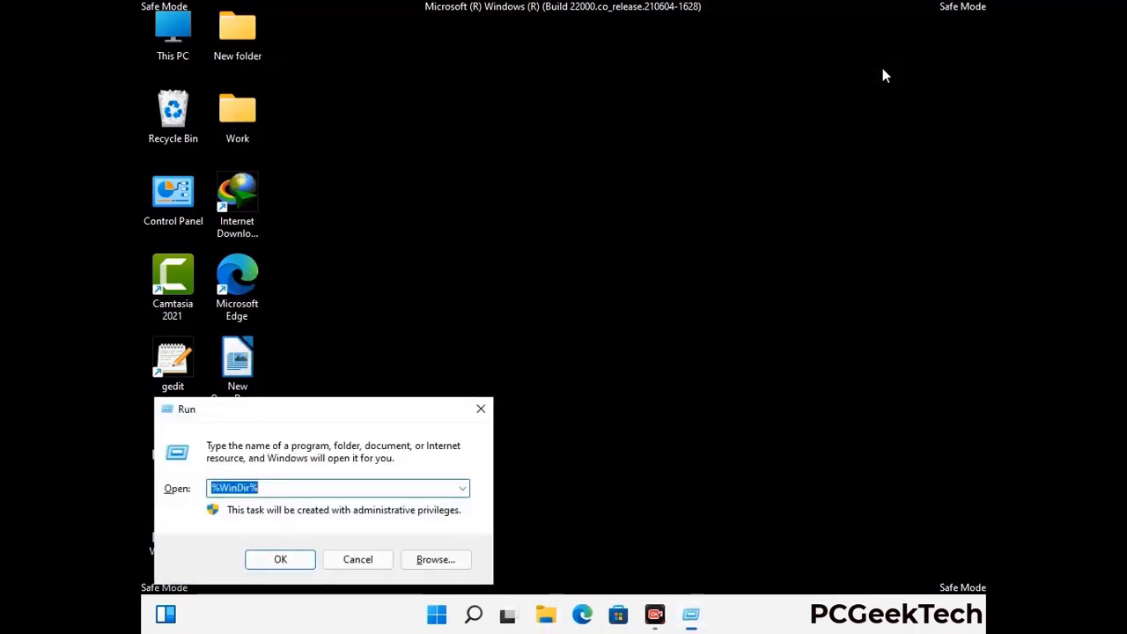
left_click_drag(376, 418, 641, 151)
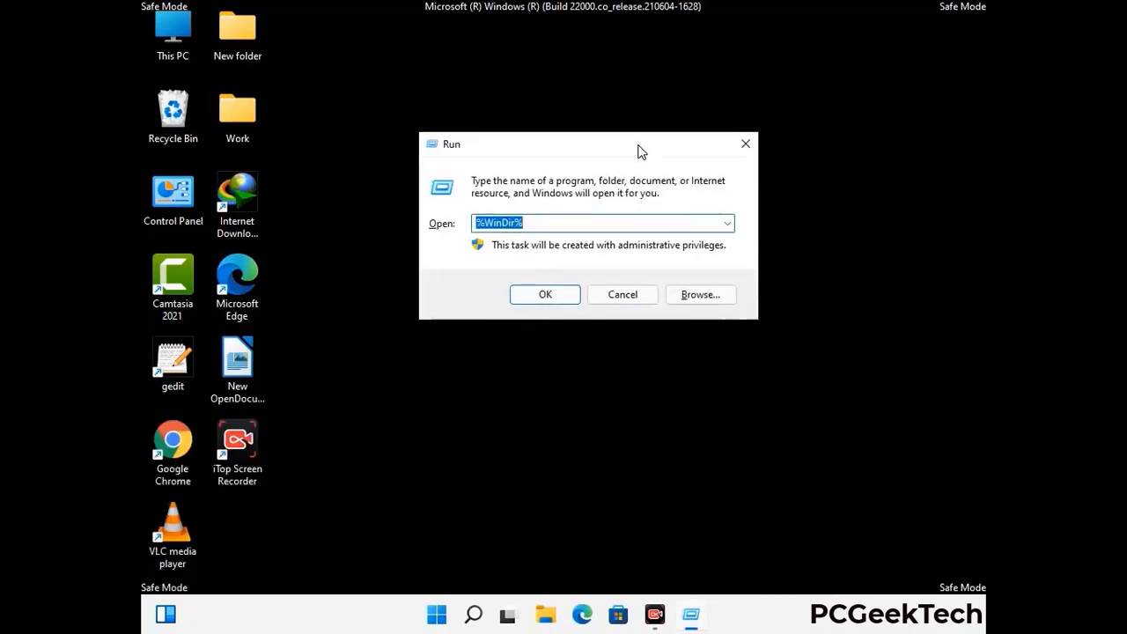
type("%temp%")
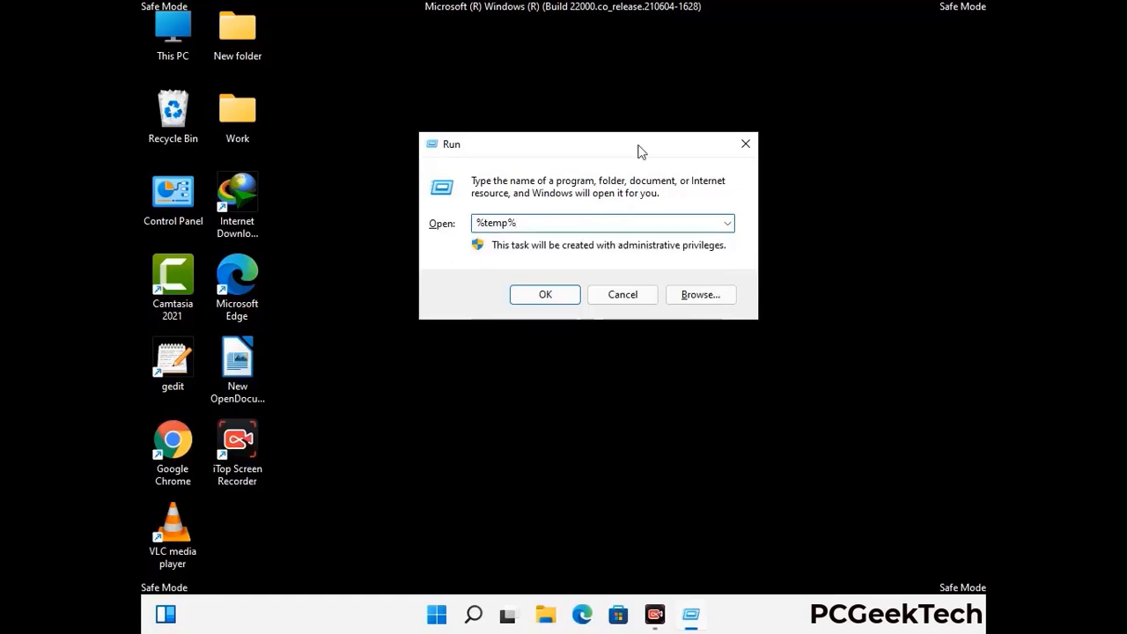
left_click(564, 294)
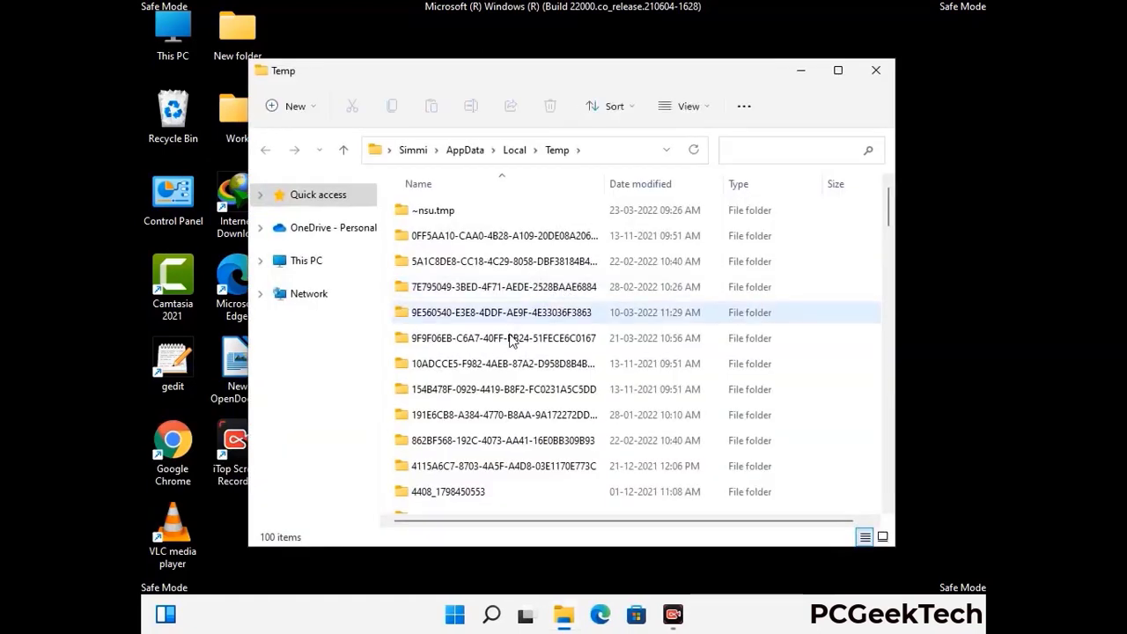
Step: Delete all 100 items in the user's Temp folder and close the window
left_click(510, 339)
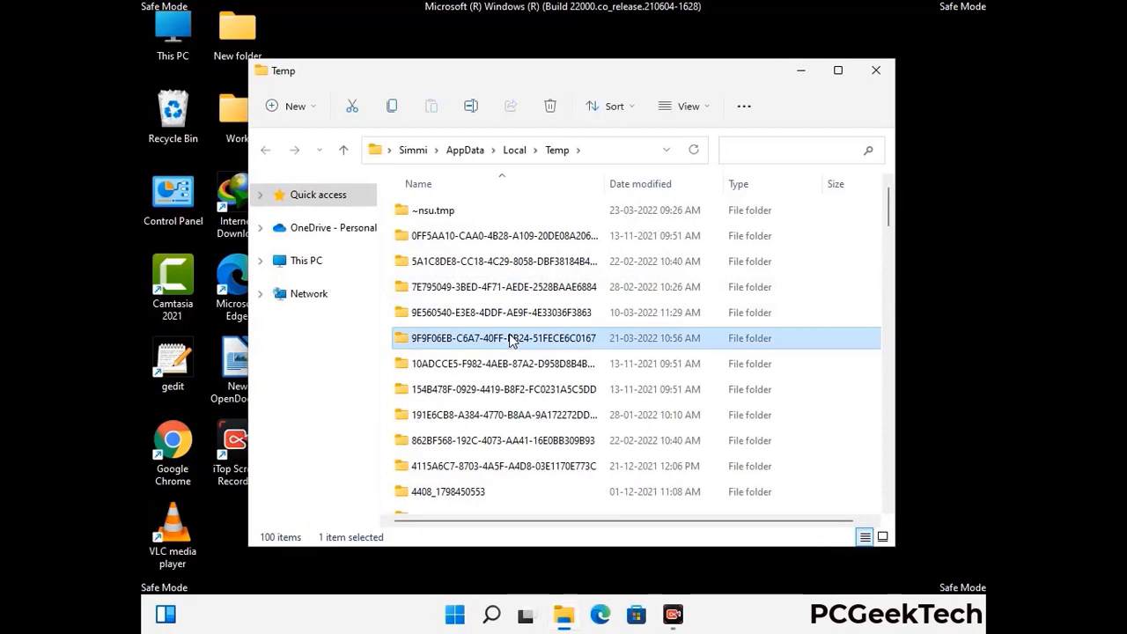
key("ctrl+a")
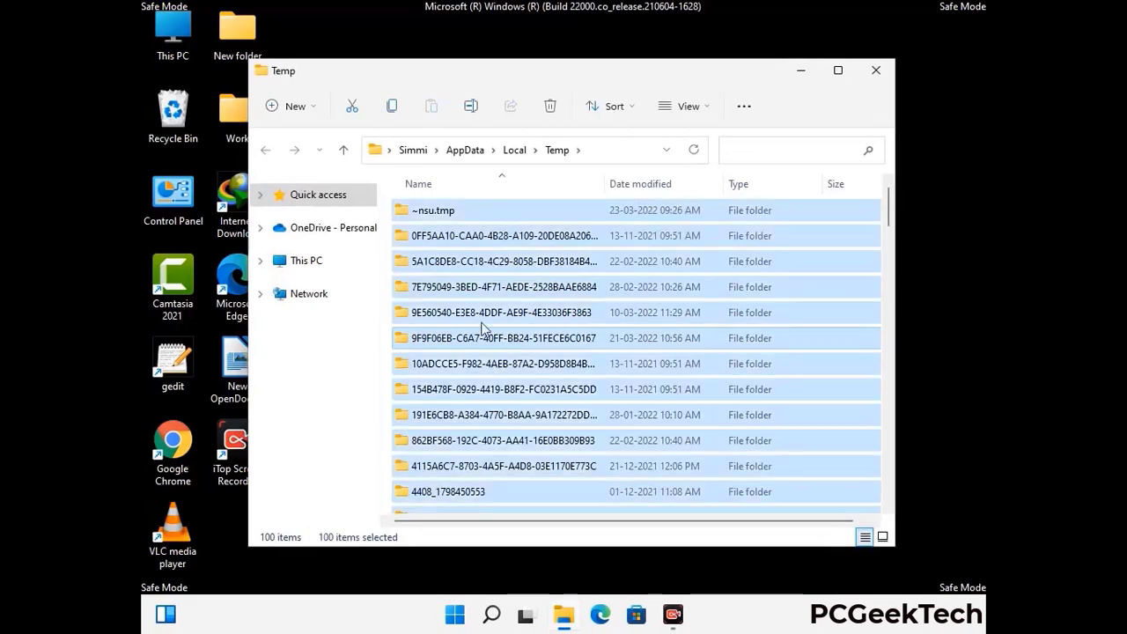
left_click(551, 107)
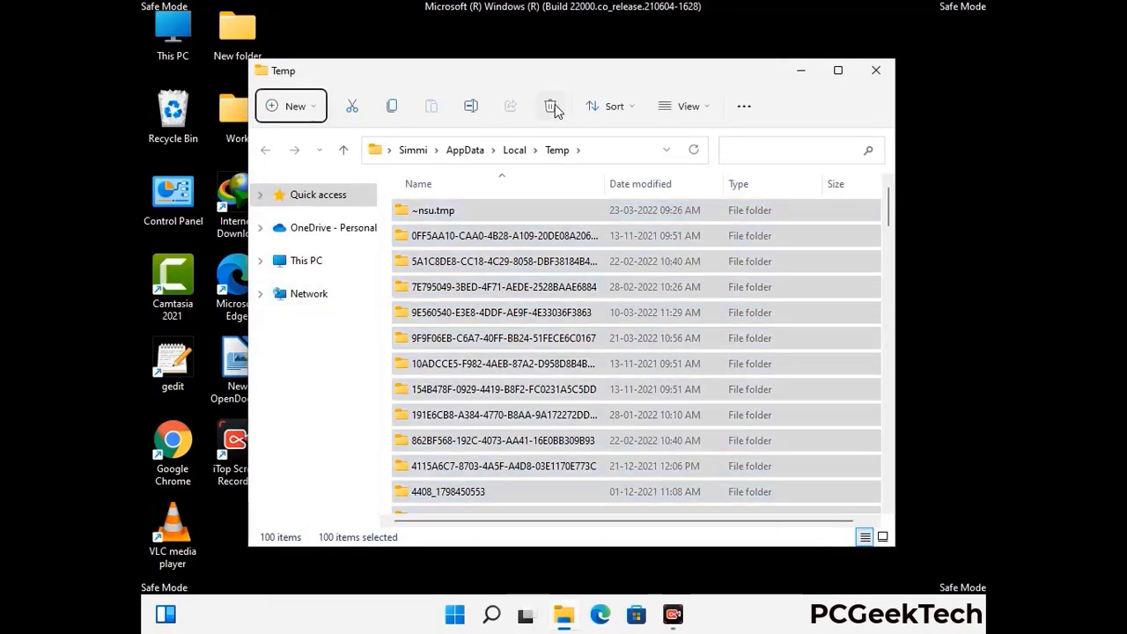
left_click(876, 71)
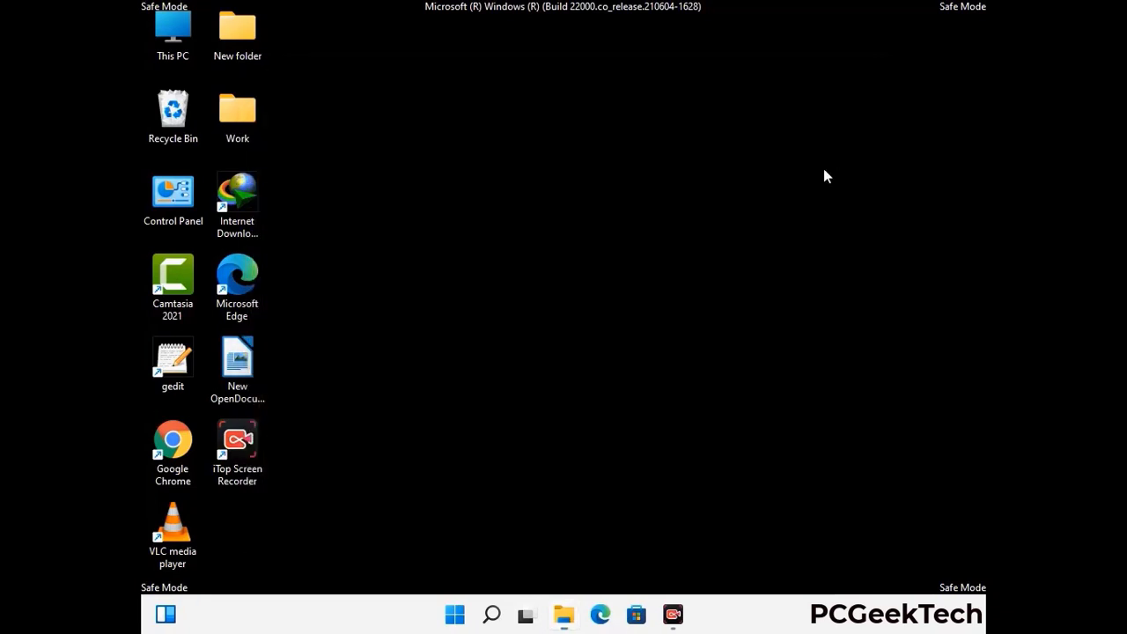
Step: Open C:\Windows\Temp by running temp from the Run dialog
key("super+r")
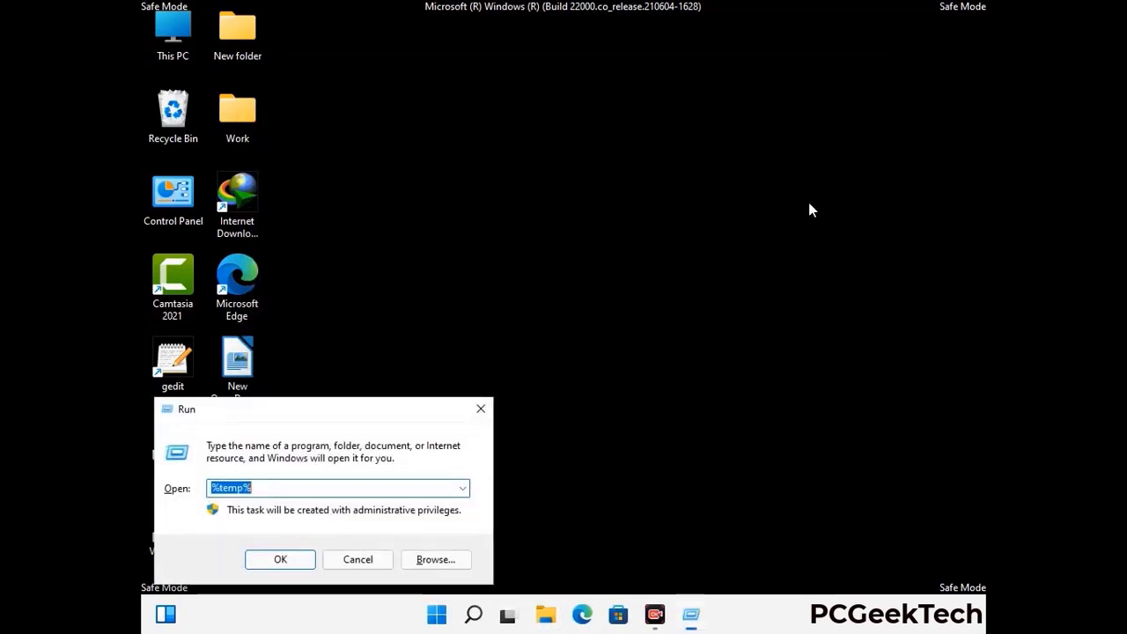
left_click_drag(386, 403, 641, 164)
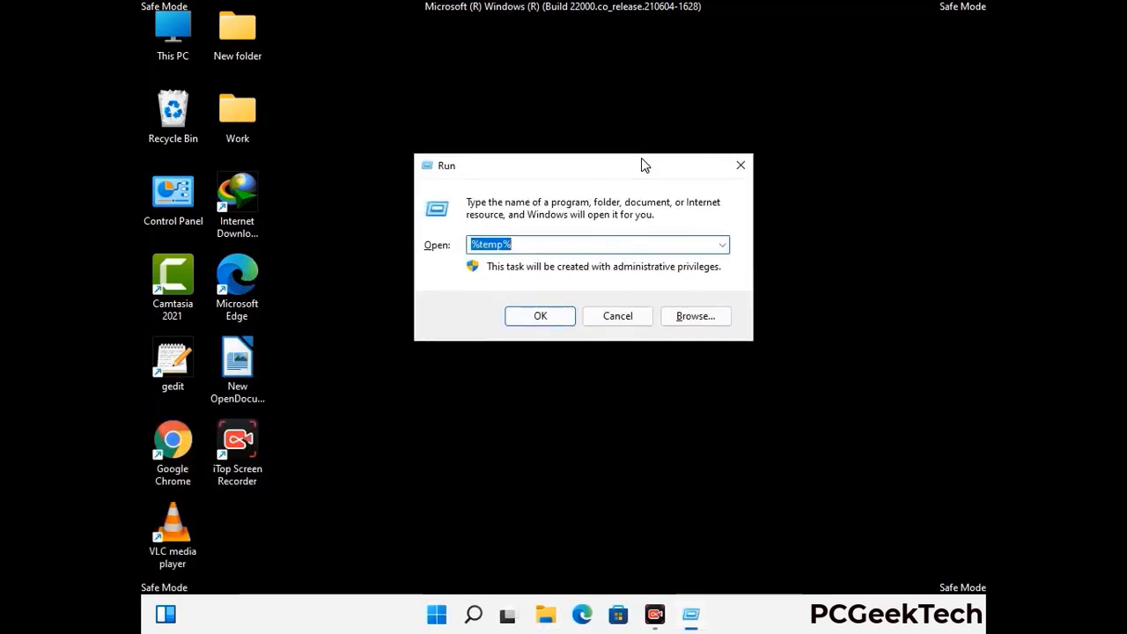
type("temp")
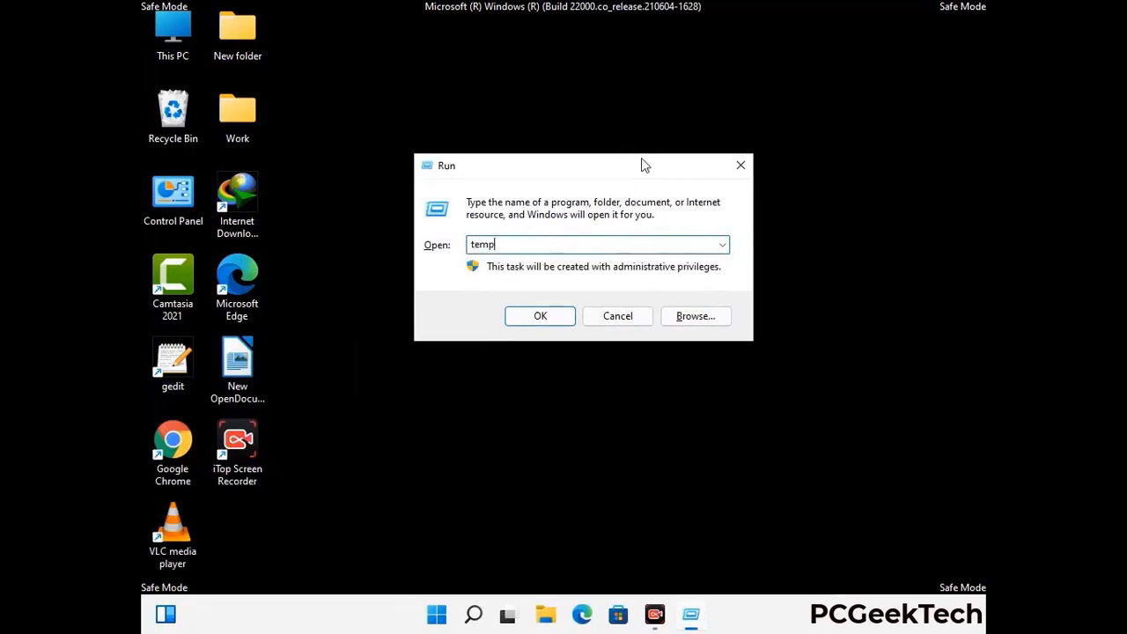
key("Return")
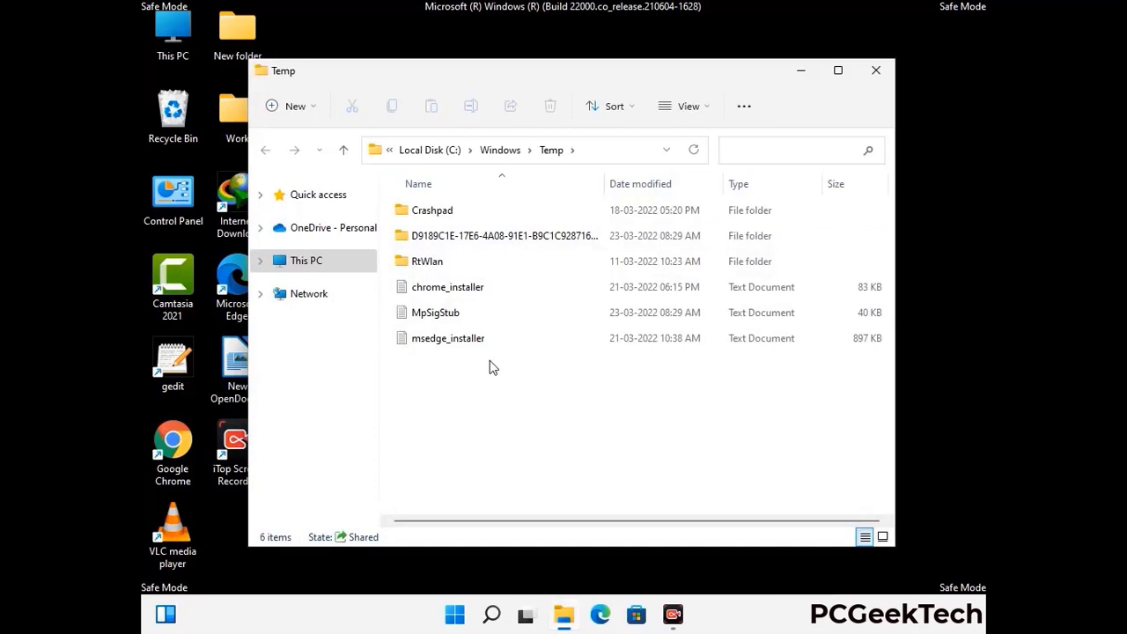
Step: Delete all six items in Windows Temp and close the empty folder
key("ctrl+a")
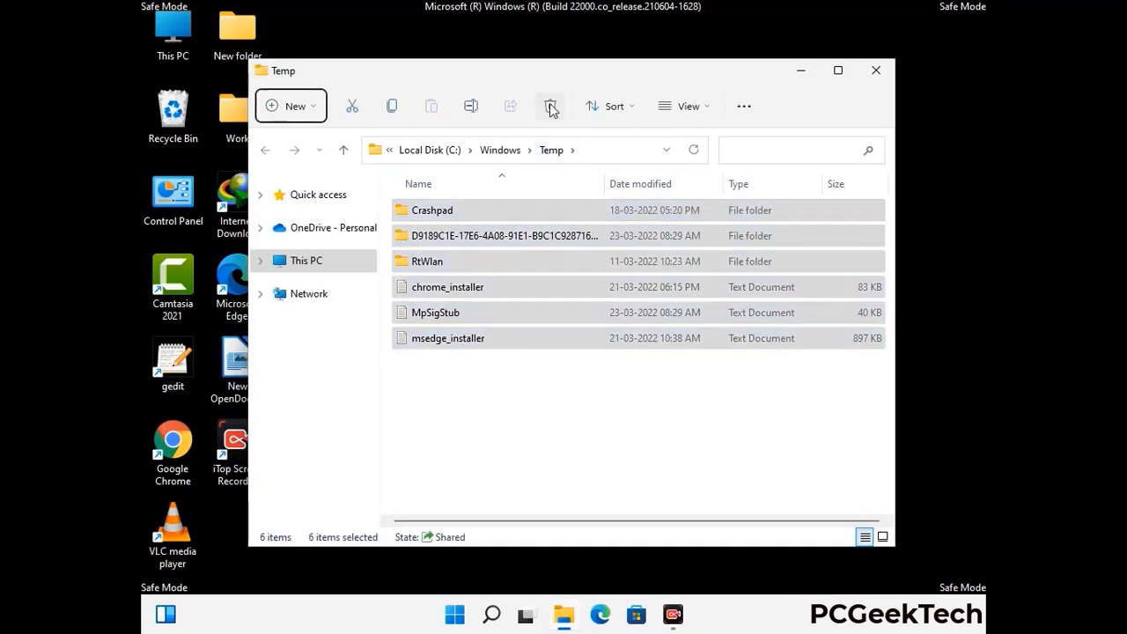
left_click(550, 106)
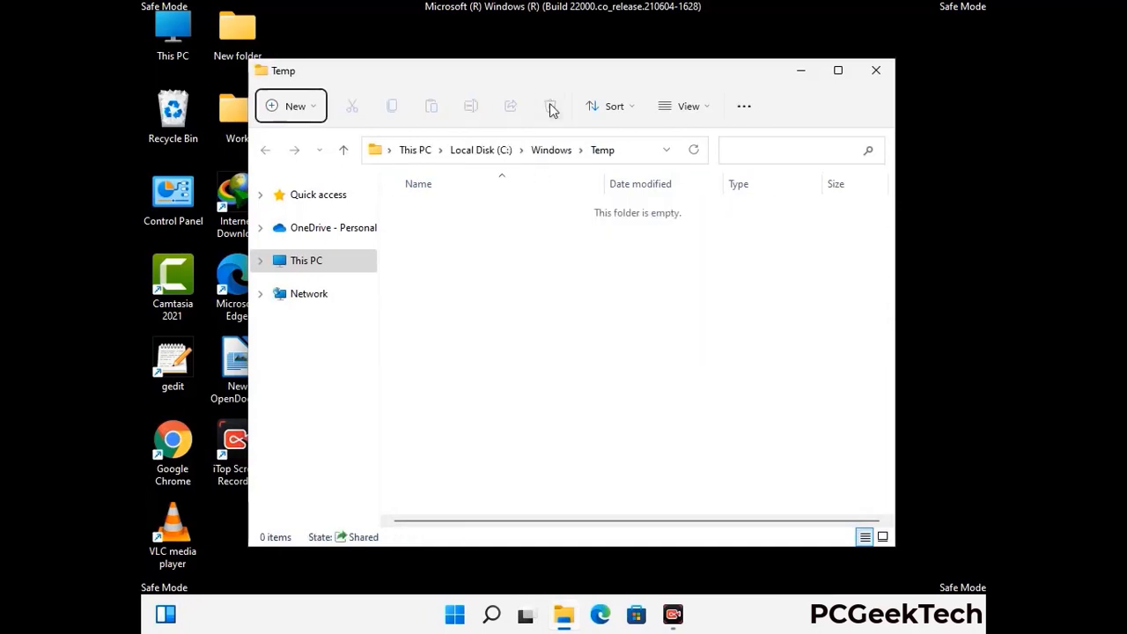
left_click(876, 71)
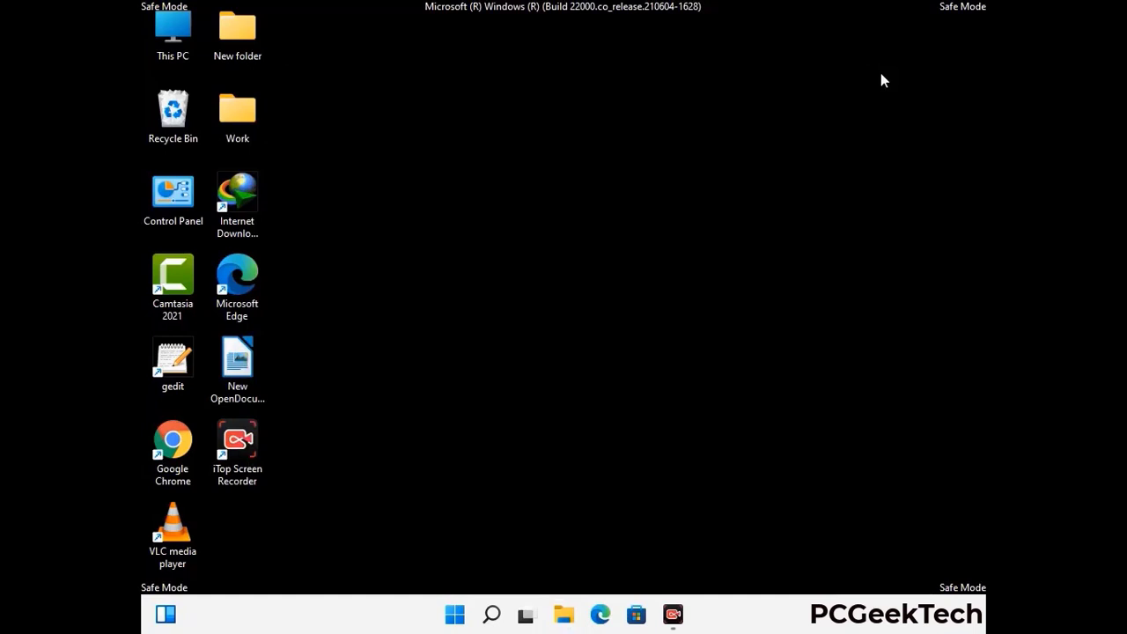
Step: Launch Registry Editor with the regedit command
key("super+r")
left_click_drag(344, 410, 586, 141)
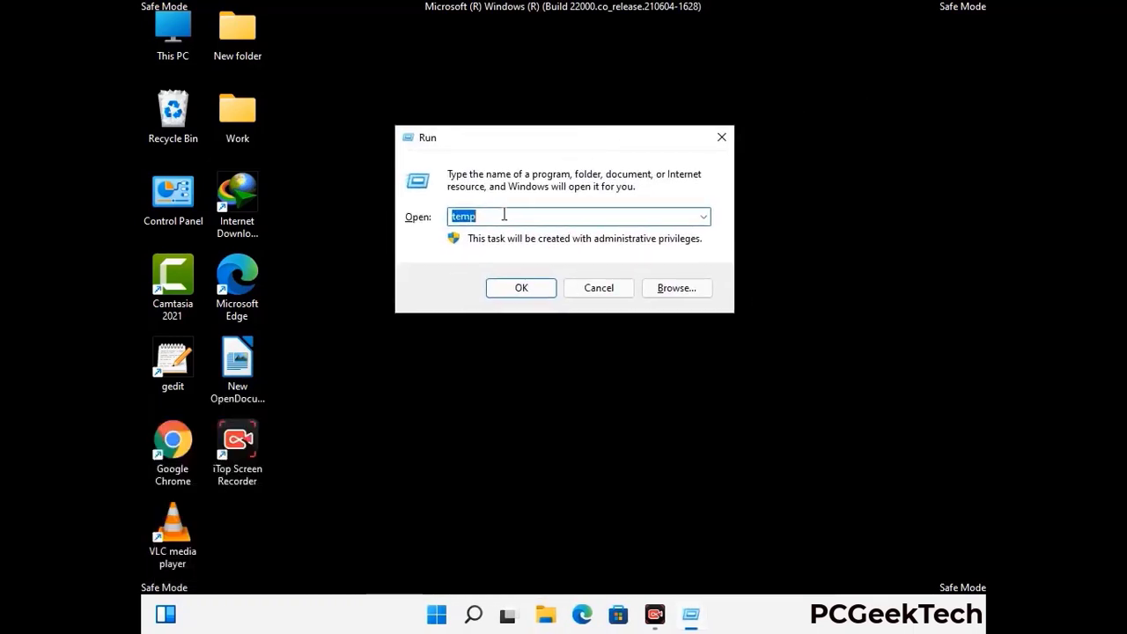
type("regedit")
key("Return")
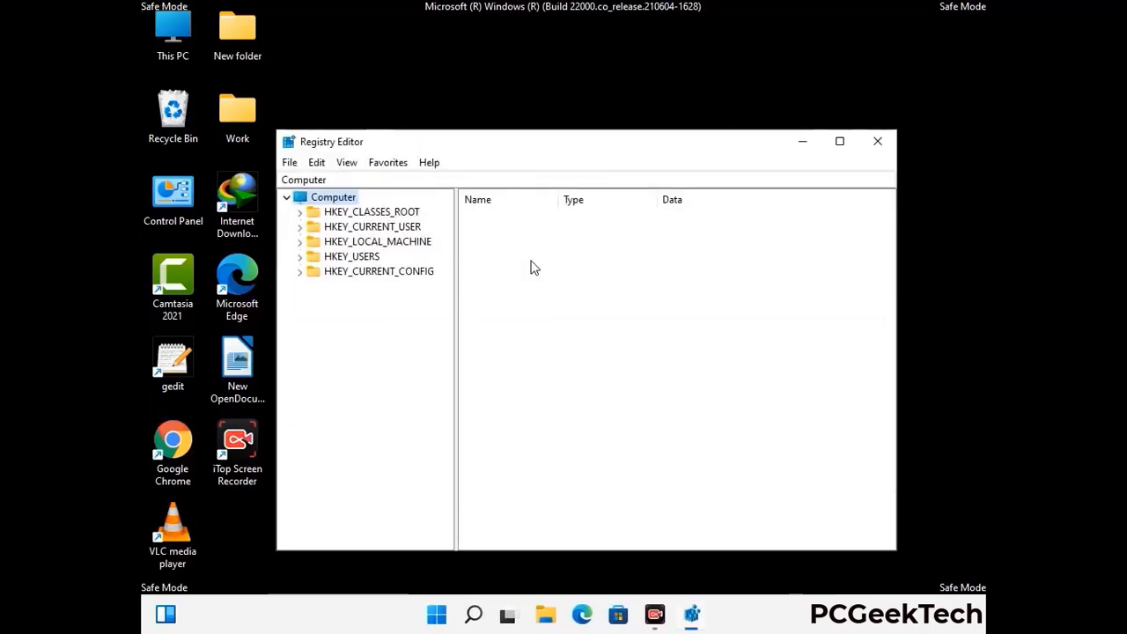
Step: Expand HKEY_CURRENT_USER > Software > Microsoft in the registry tree
left_click(378, 241)
left_click(300, 226)
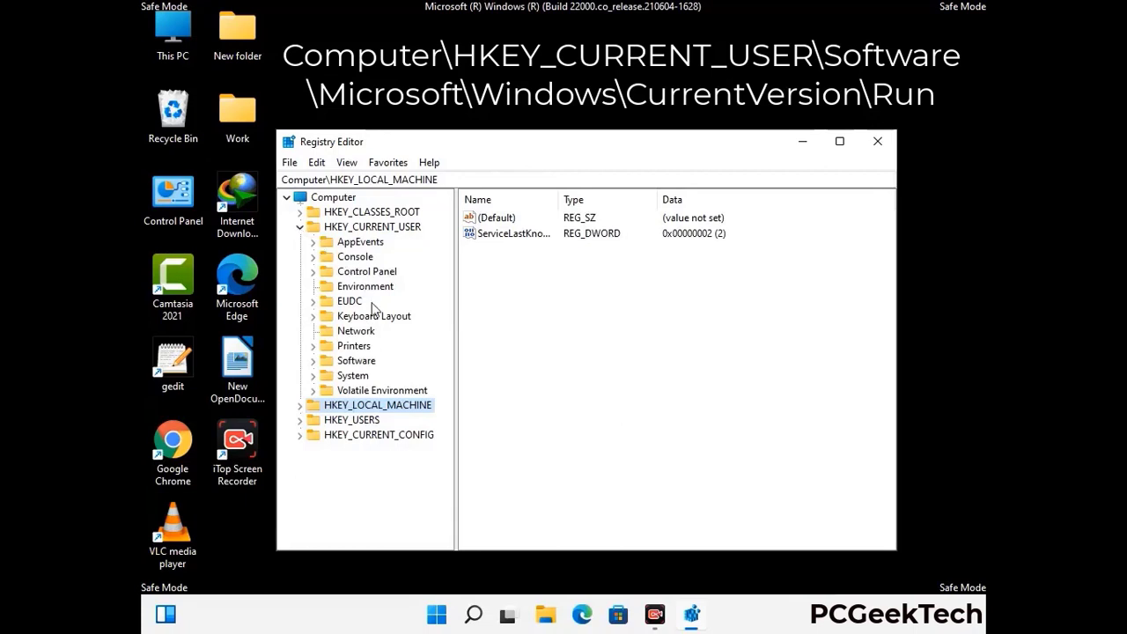
left_click(354, 364)
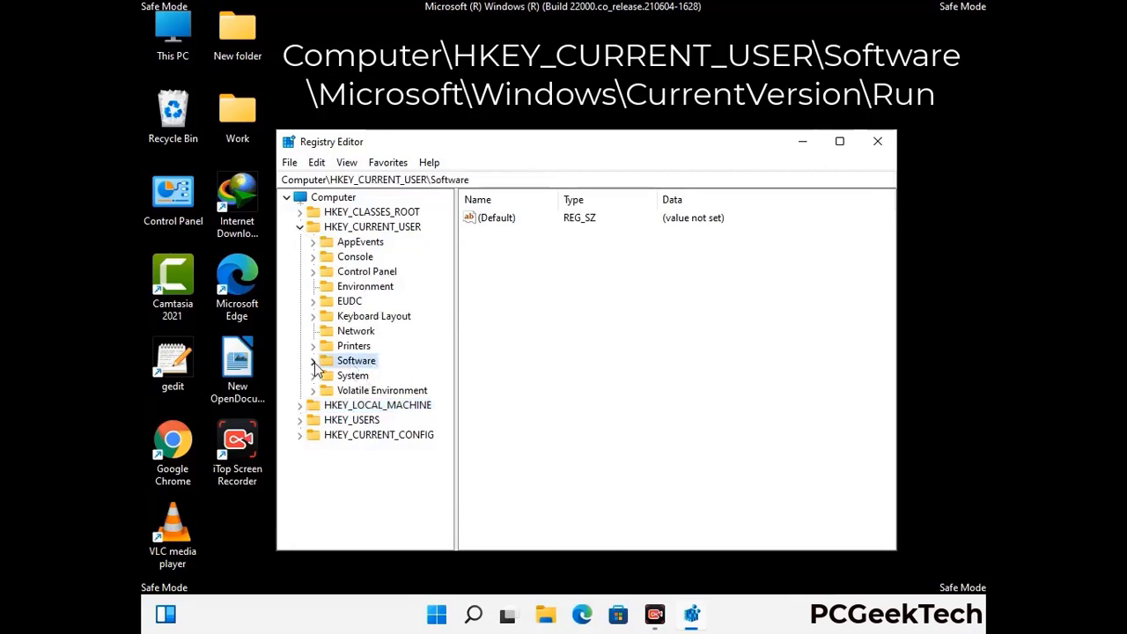
left_click(309, 362)
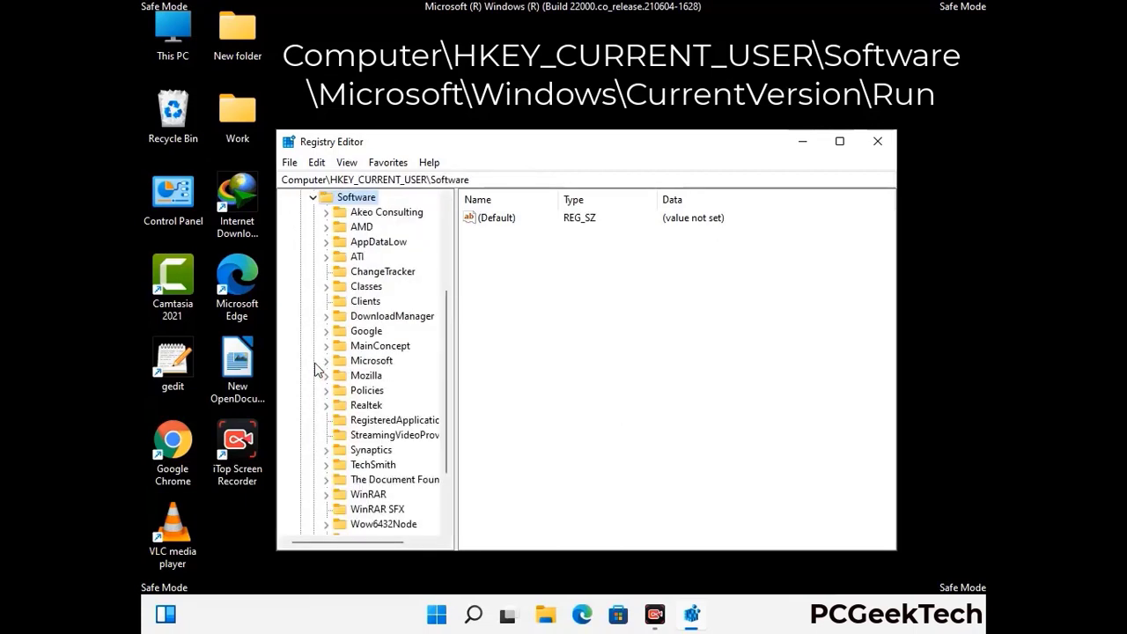
double_click(368, 362)
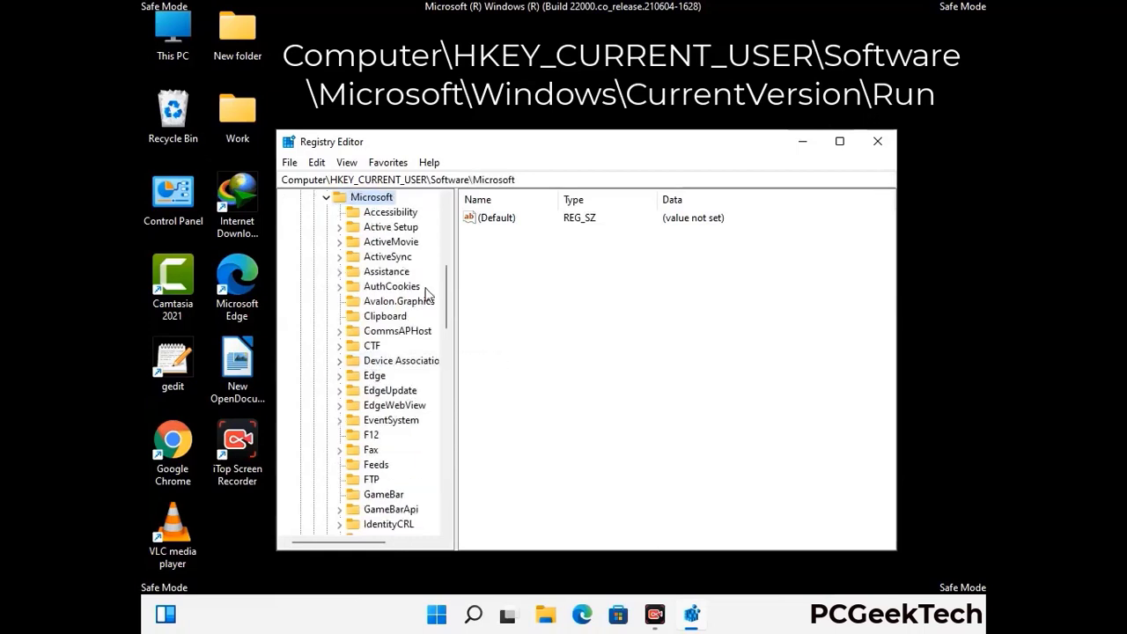
Step: Navigate through Windows > CurrentVersion down to the Run key
scroll(414, 352, "down", 2)
scroll(408, 385, "down", 2)
scroll(408, 384, "down", 1)
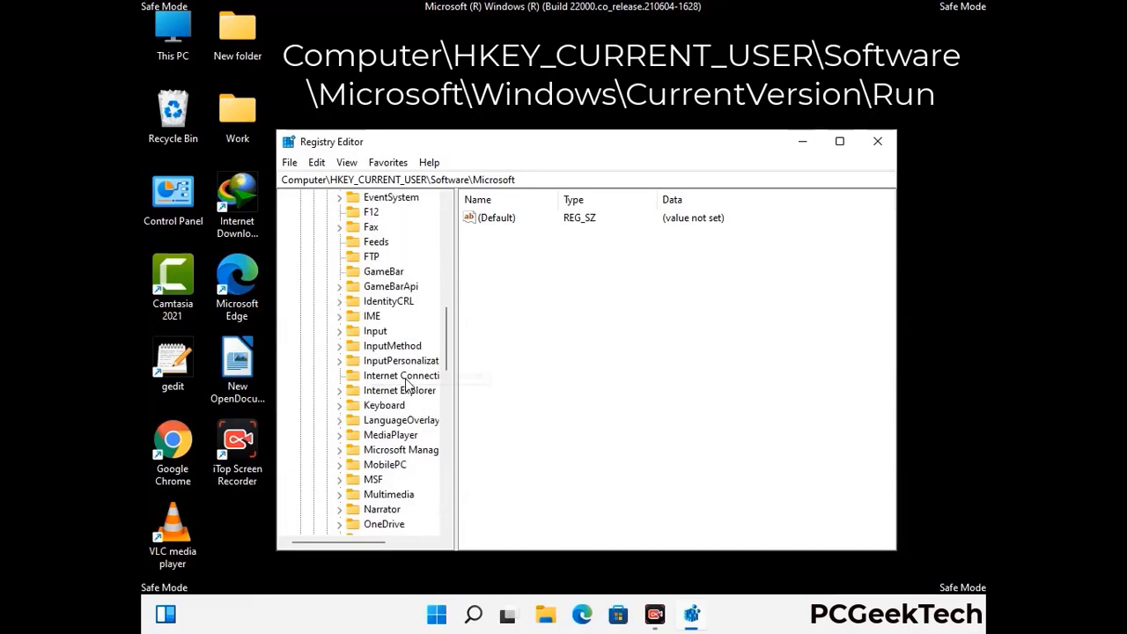
scroll(407, 384, "down", 2)
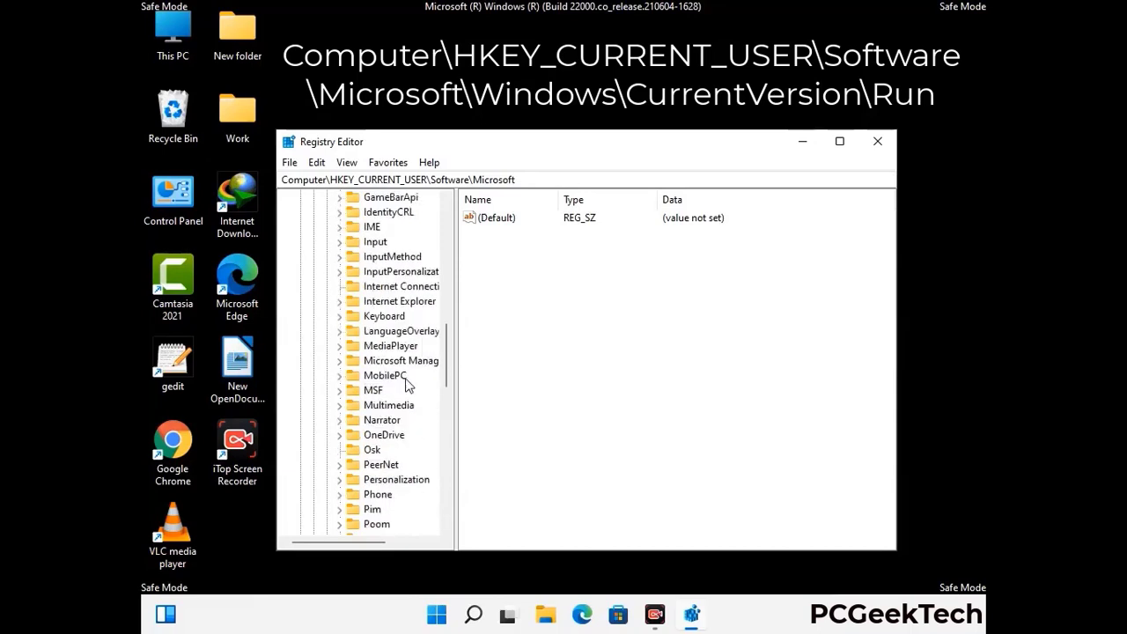
scroll(407, 385, "down", 7)
scroll(407, 385, "down", 3)
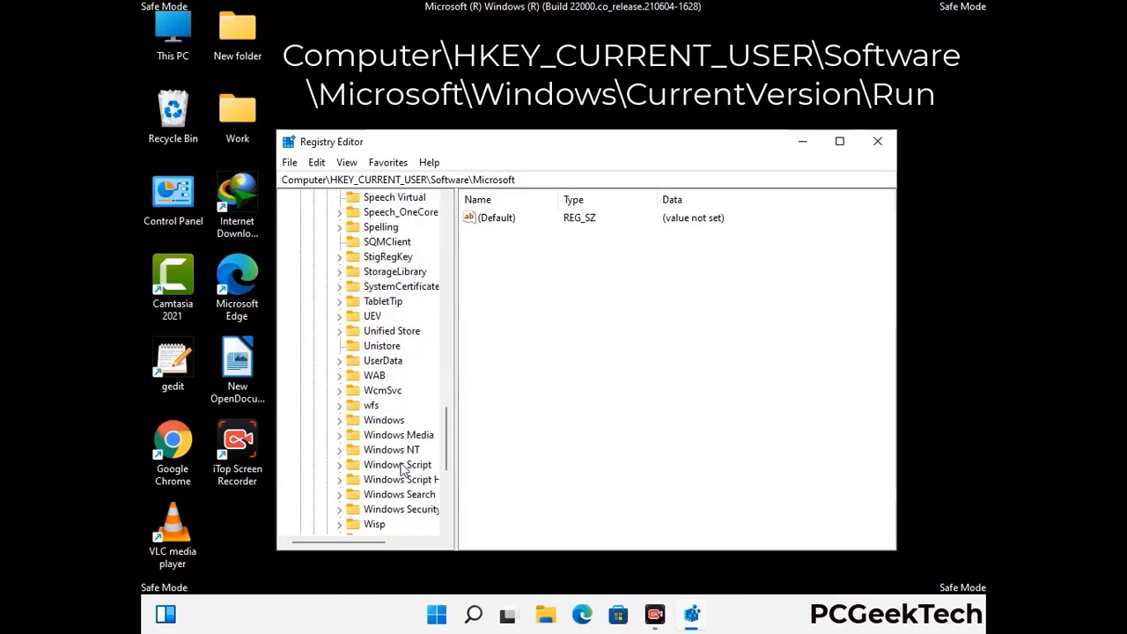
double_click(396, 421)
scroll(407, 418, "down", 1)
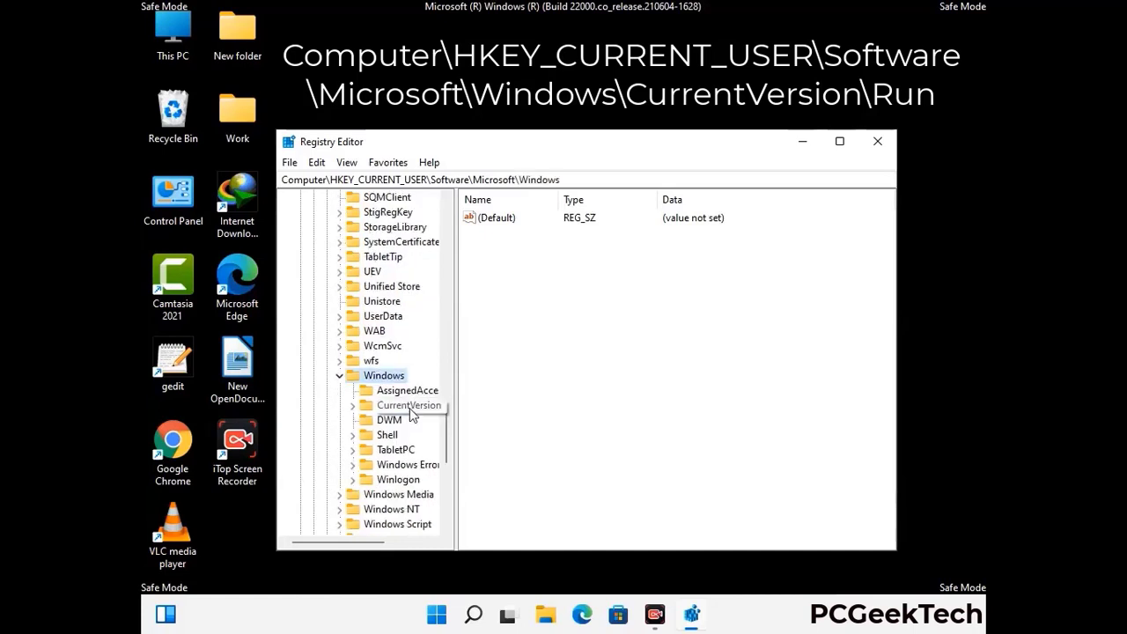
double_click(409, 407)
scroll(407, 388, "down", 5)
scroll(403, 382, "down", 4)
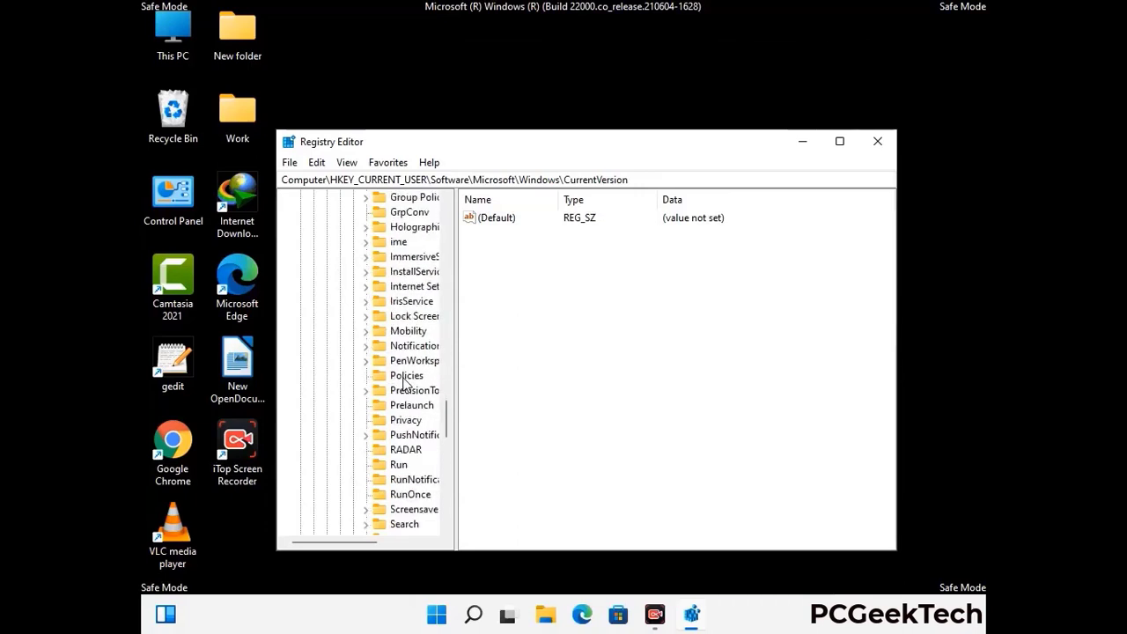
scroll(405, 380, "down", 1)
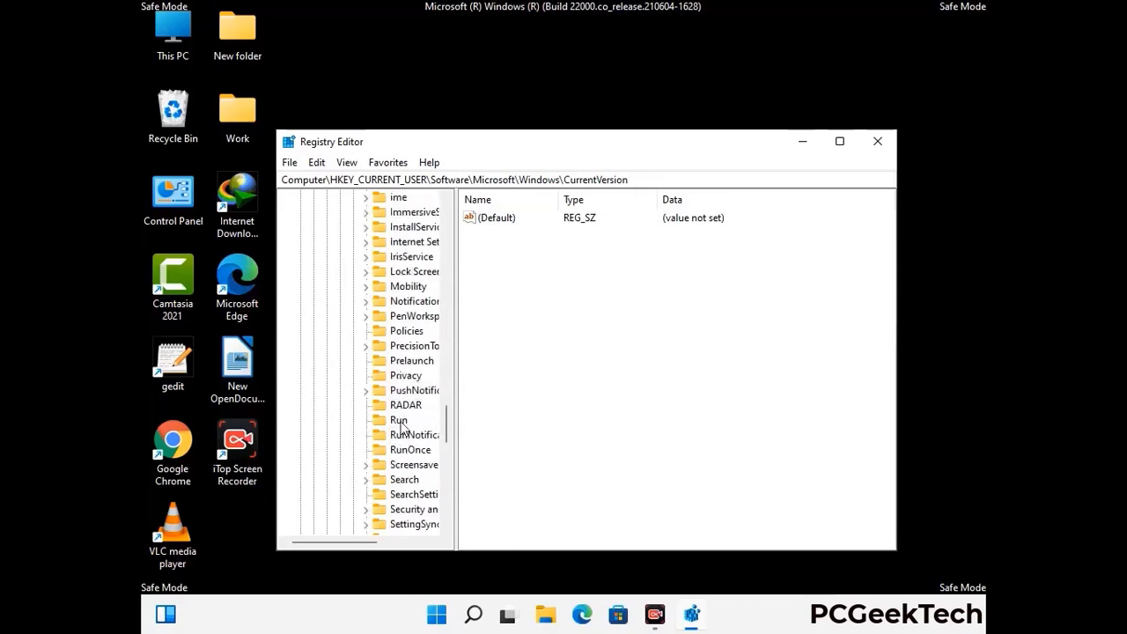
left_click(401, 421)
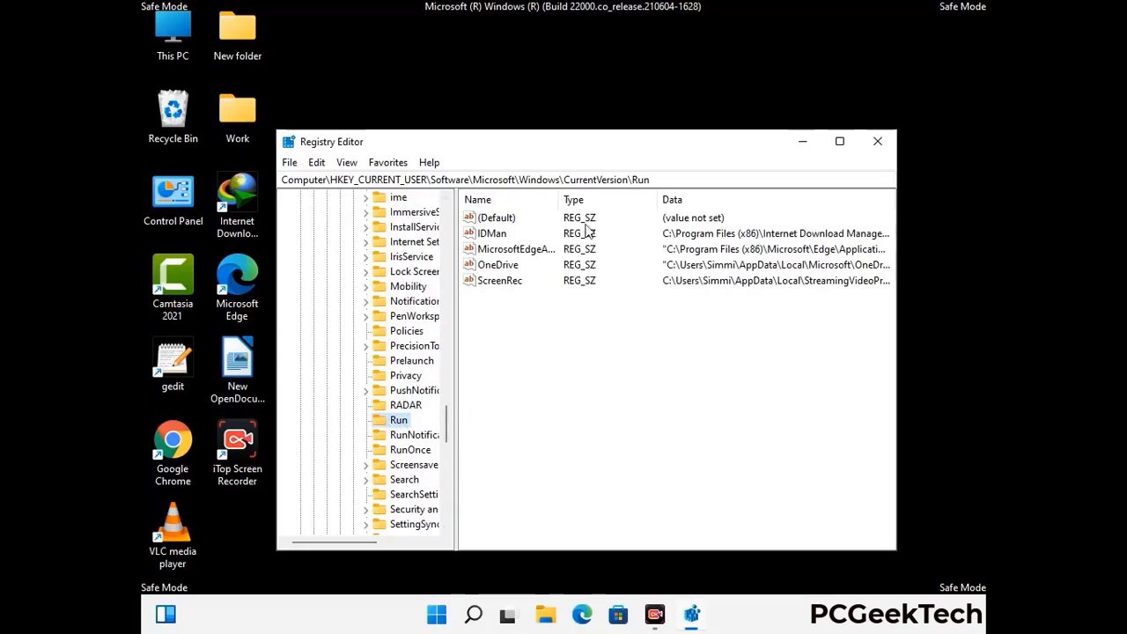
Step: Delete the ScreenRec startup value from the Run key and confirm the deletion
left_click(498, 282)
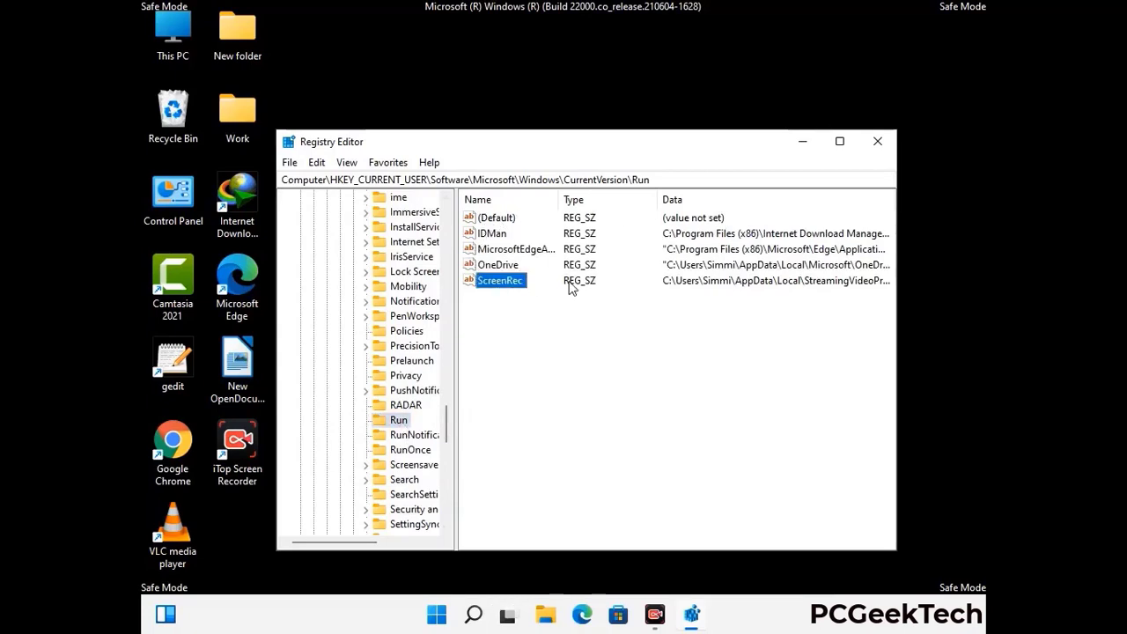
left_click(498, 286)
key("Return")
right_click(509, 287)
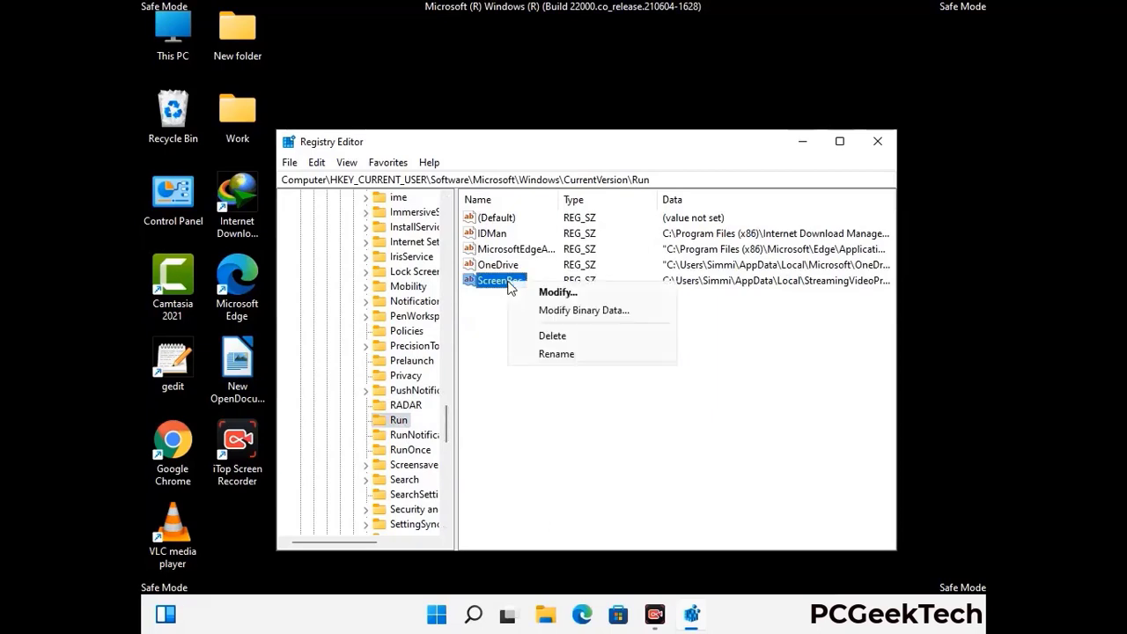
left_click(542, 336)
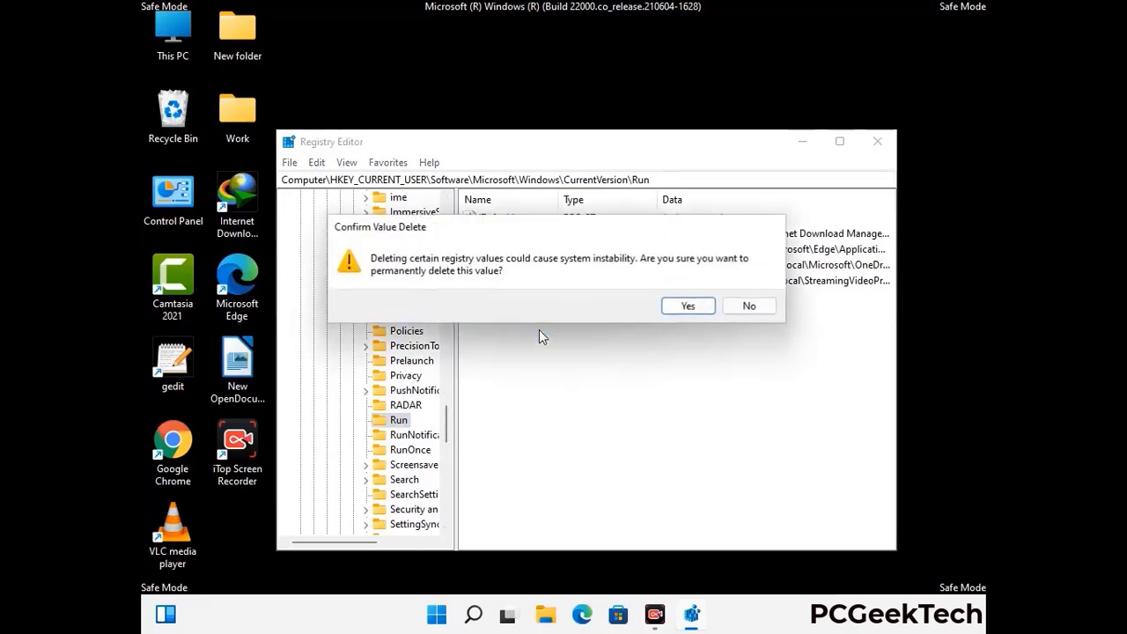
left_click(689, 306)
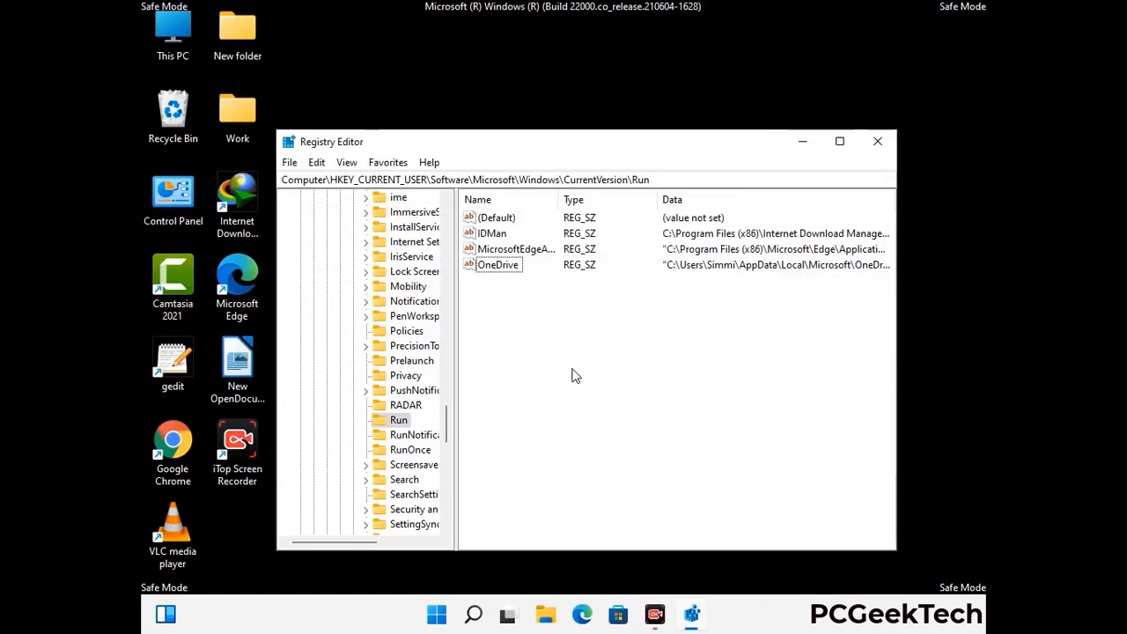
Step: Search the registry for 'Virus Name', cancel the search, and close Registry Editor
key("ctrl+f")
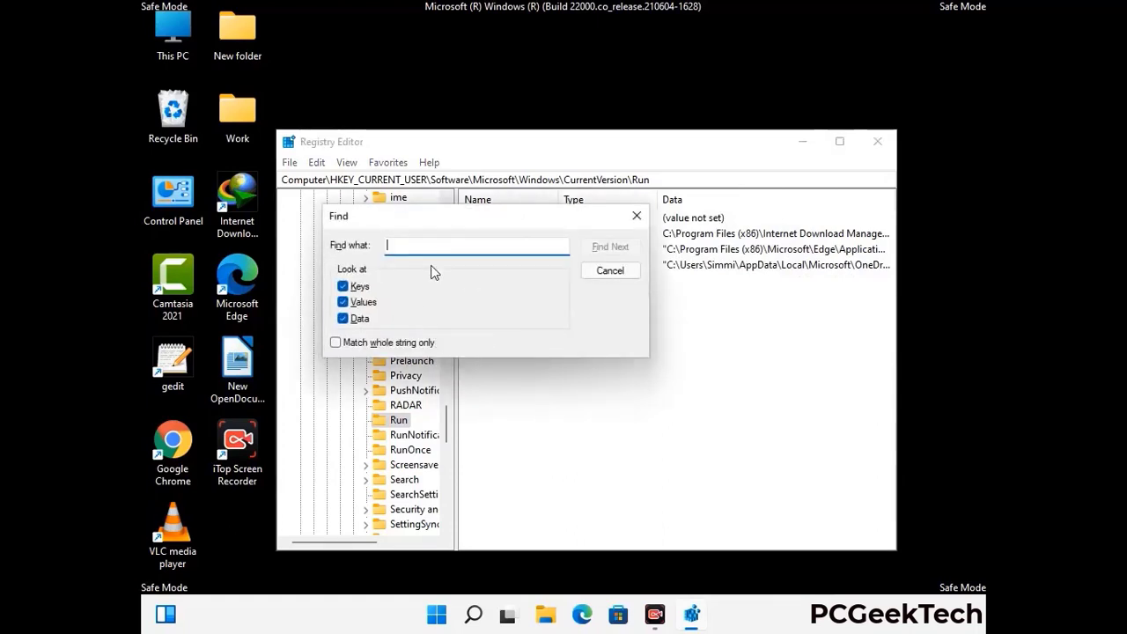
type("Virus Name")
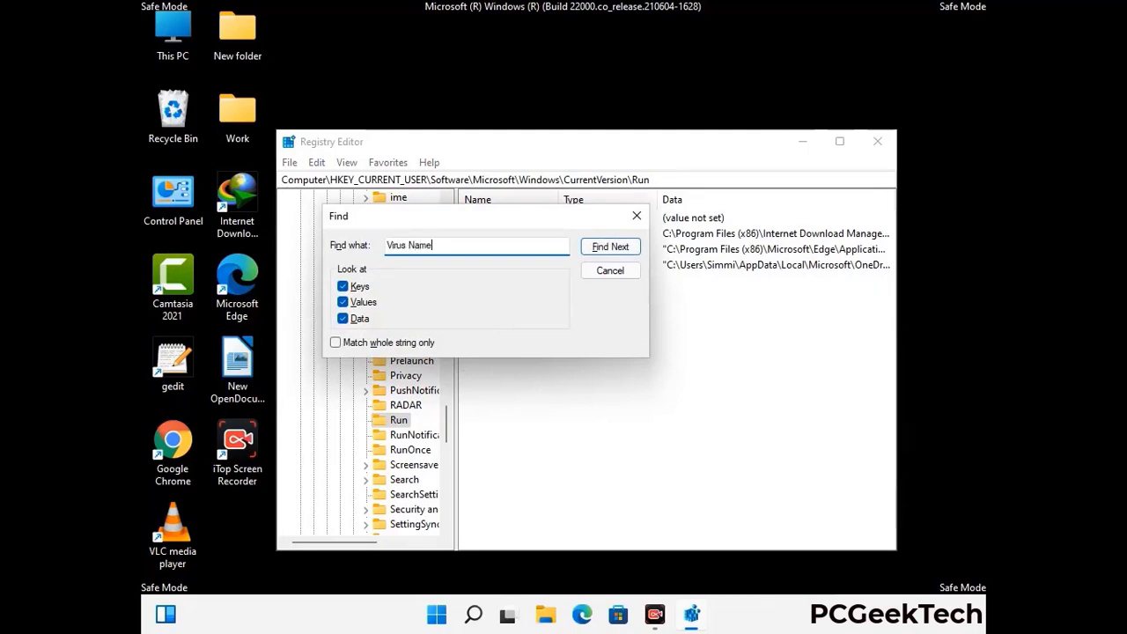
left_click(597, 251)
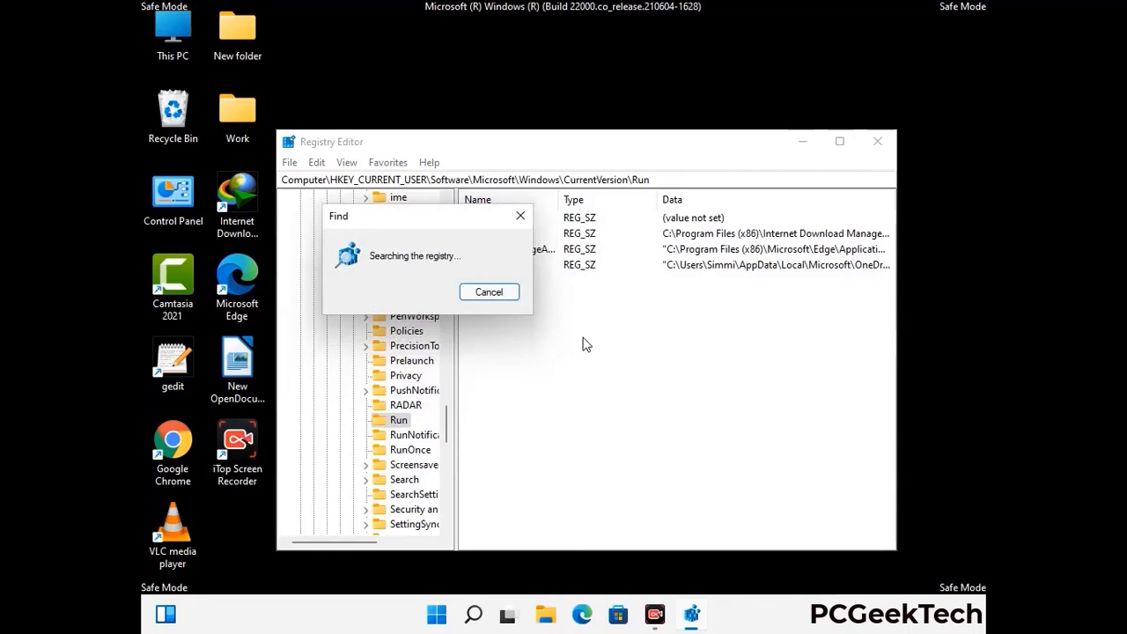
left_click(527, 218)
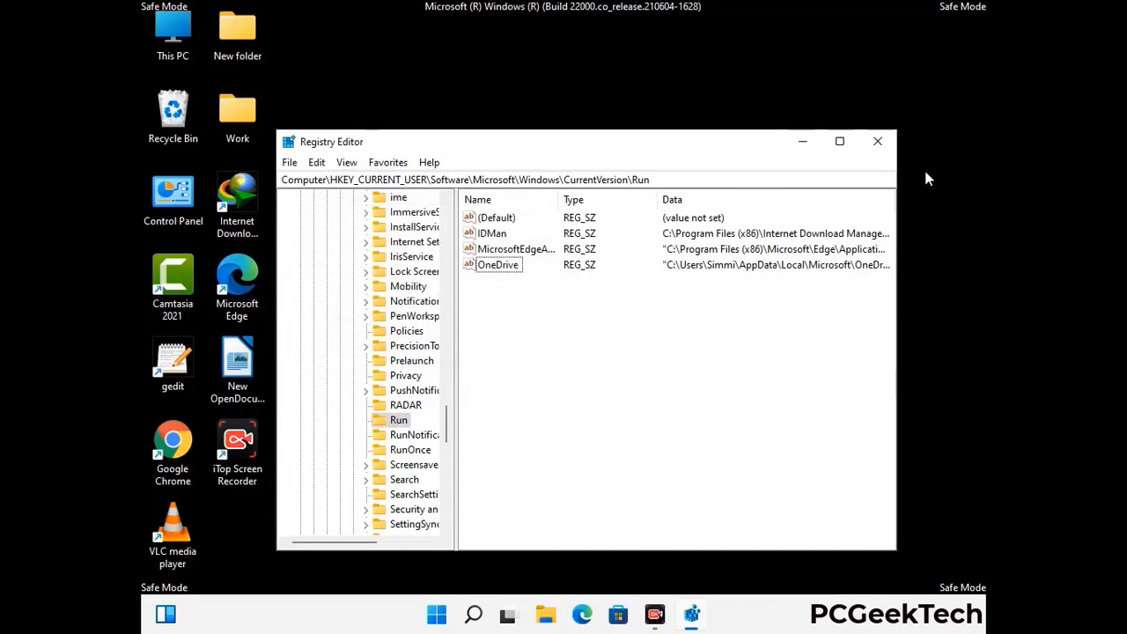
left_click(878, 142)
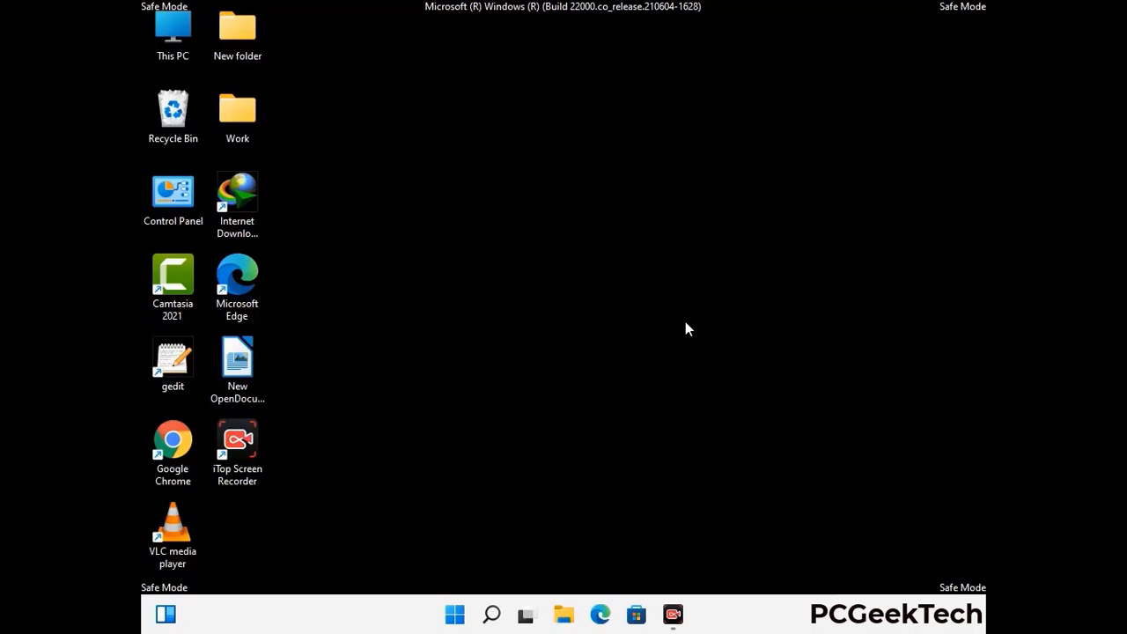
Step: Launch msconfig and uncheck Safe boot on the Boot tab
key("super+r")
left_click_drag(327, 409, 577, 175)
type("ms")
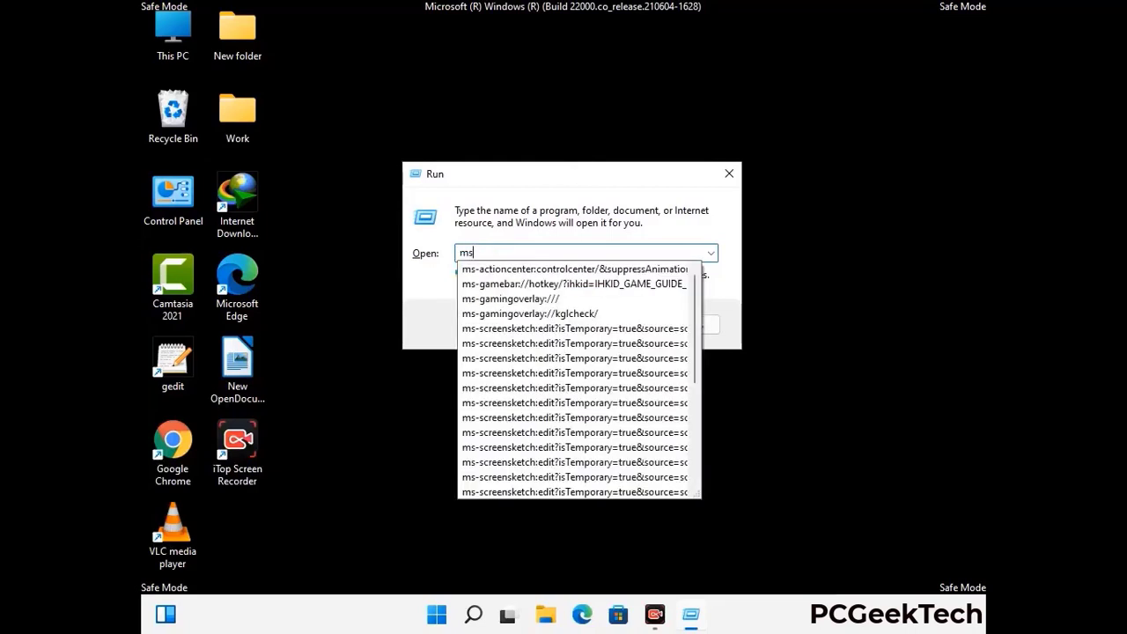
type("config")
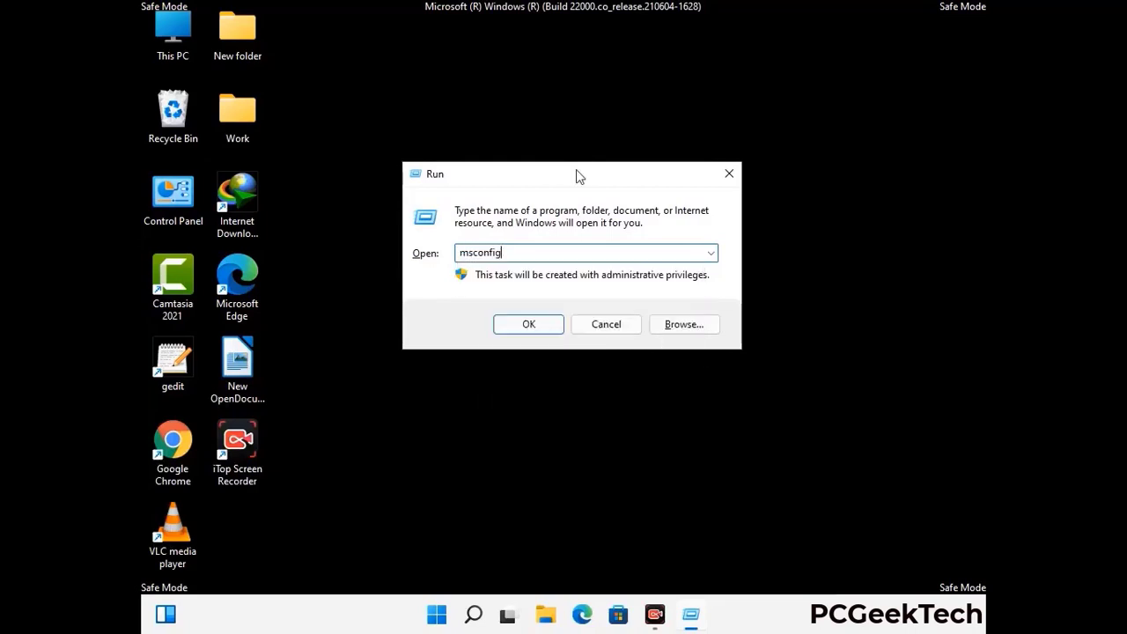
left_click(521, 324)
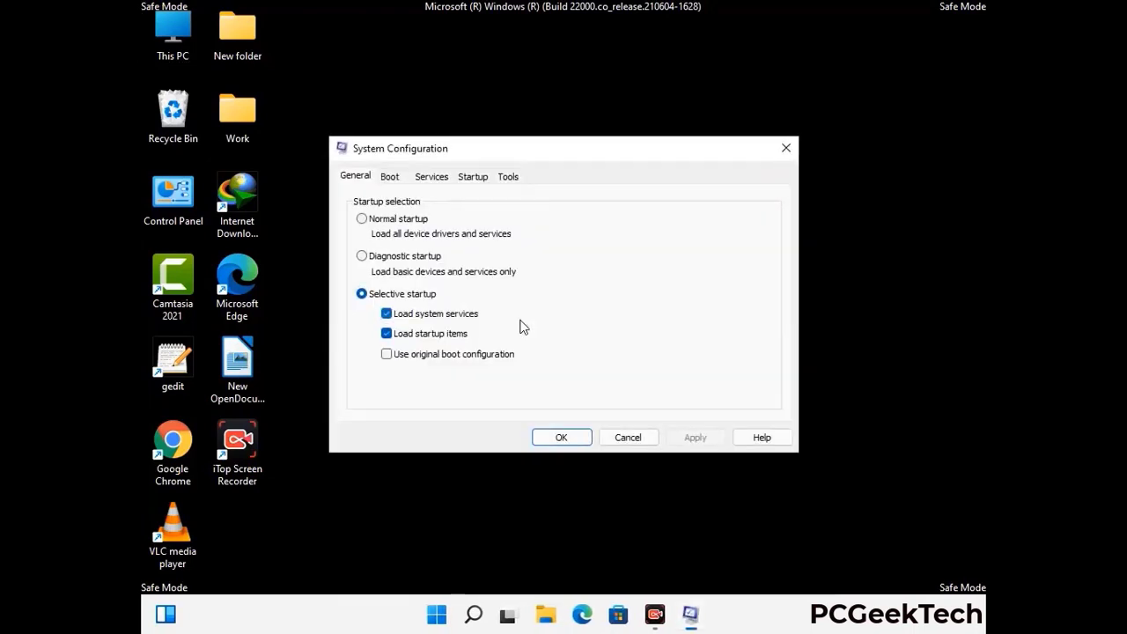
left_click(390, 177)
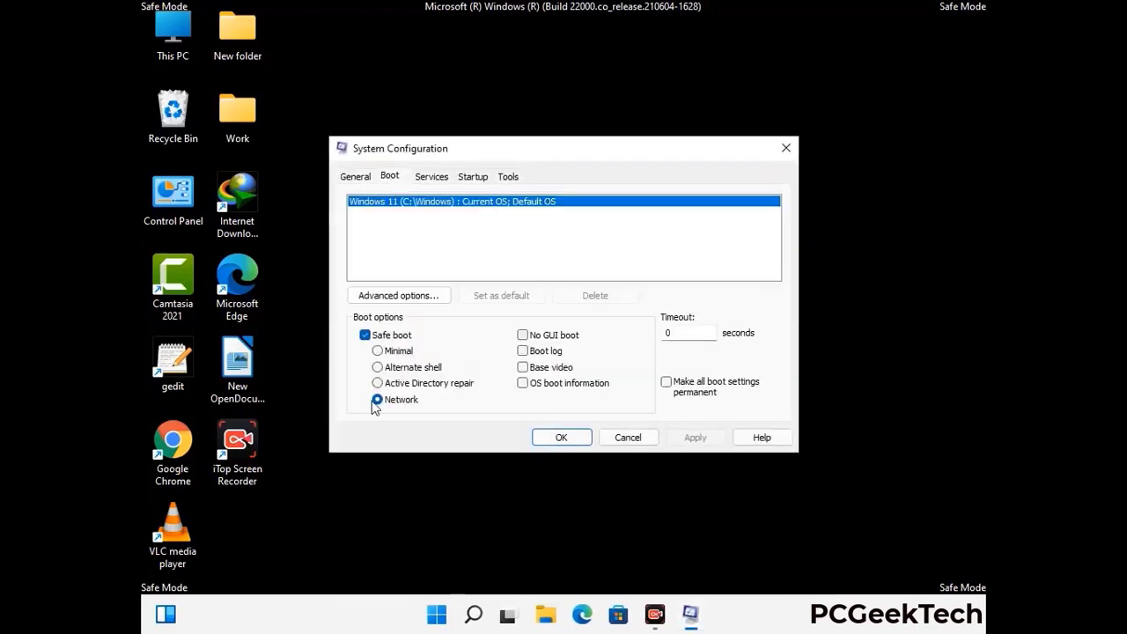
left_click(363, 334)
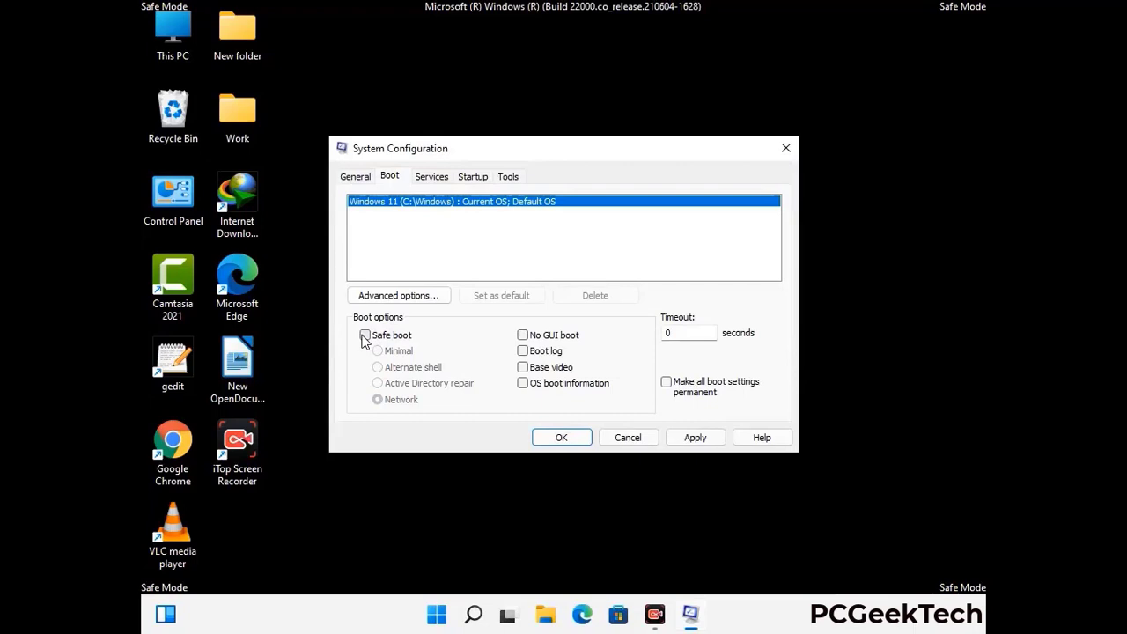